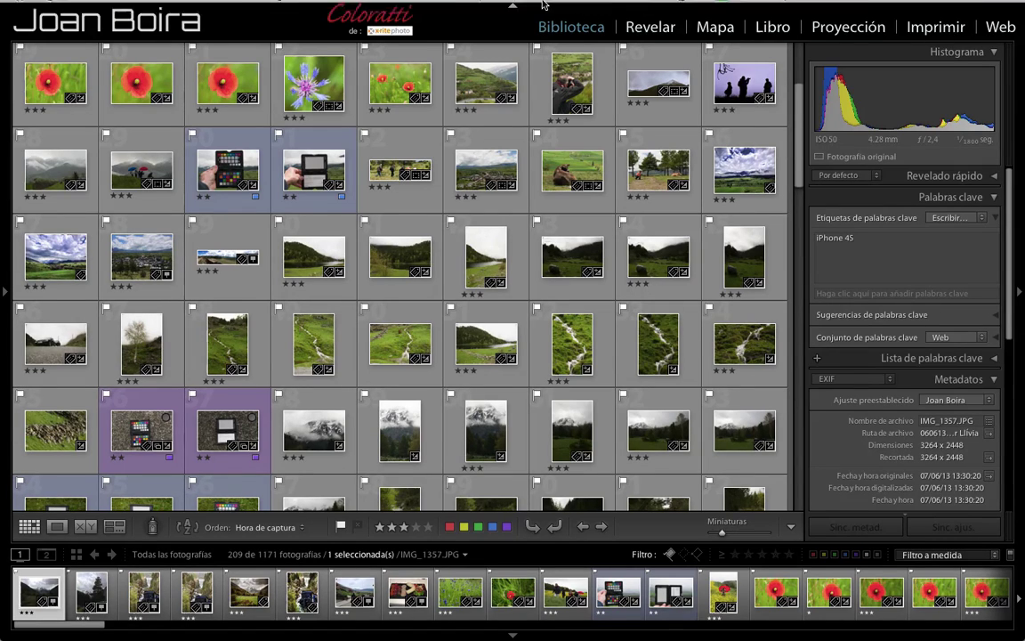
# Open the Vista menu to reach the Mostrar barra de filtros command.
pyautogui.moveTo(513, 2)
pyautogui.click(394, 7)
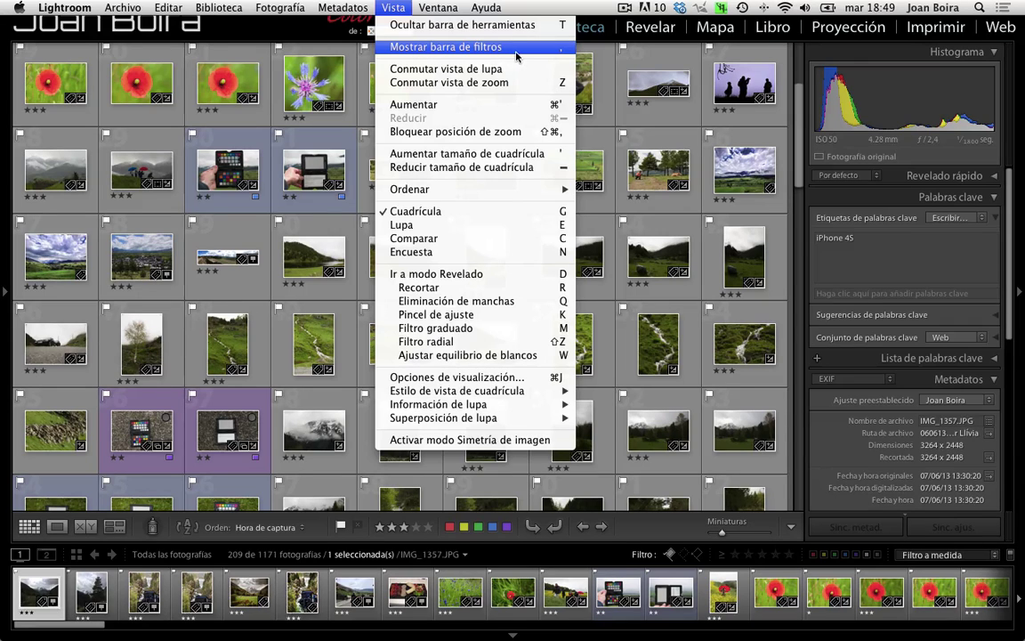
# Show the library filter bar and set it to Ninguno so 998 of 1171 photos appear.
pyautogui.click(566, 54)
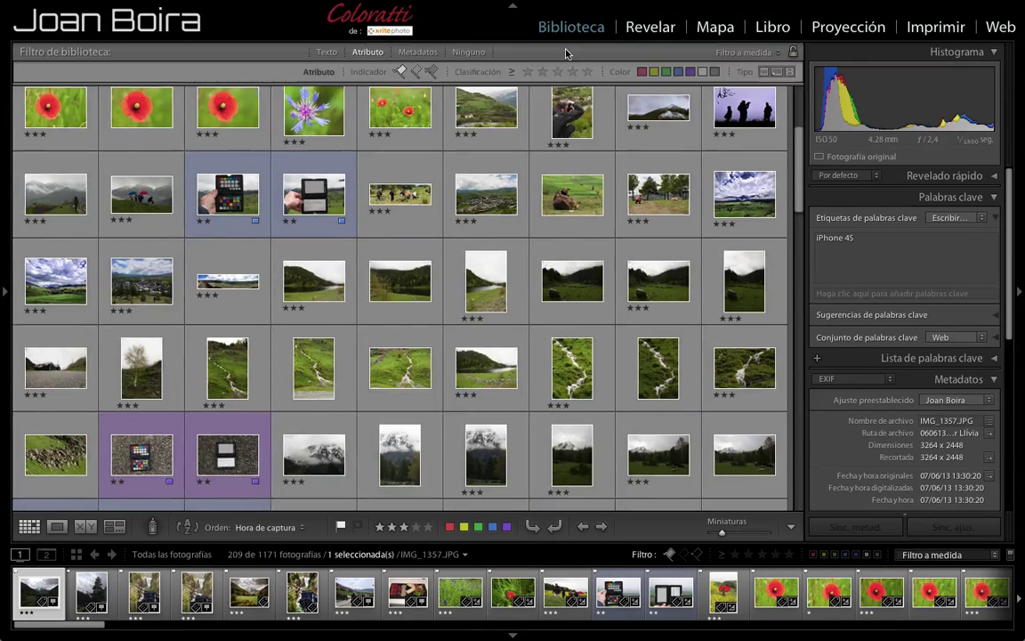
pyautogui.click(469, 52)
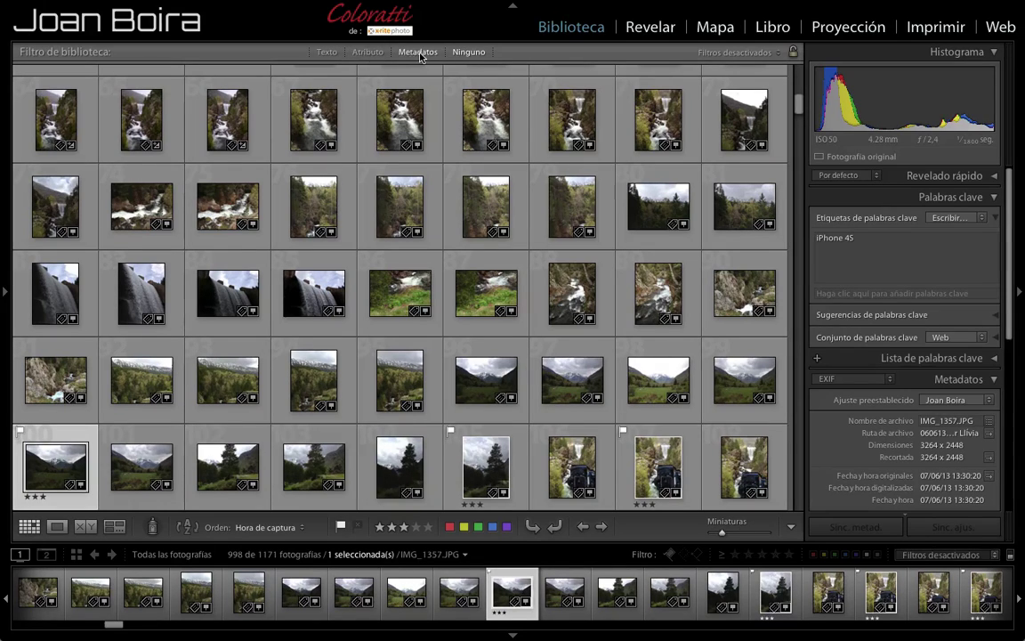
# Turn on Texto, open the left panel, view folder 060613, then return to Todas las fotografías.
pyautogui.click(328, 53)
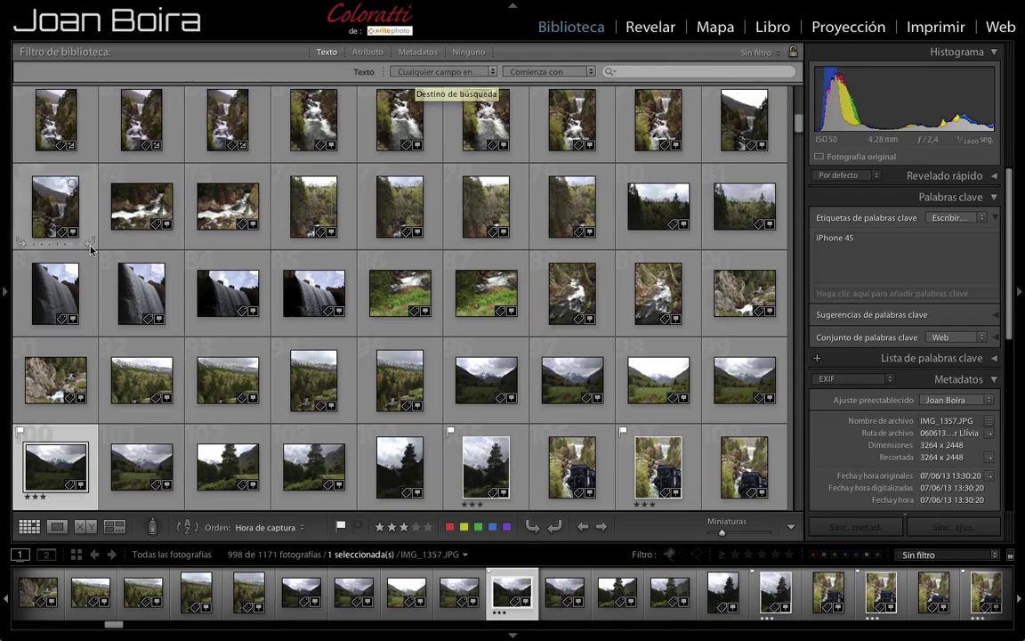
pyautogui.click(6, 291)
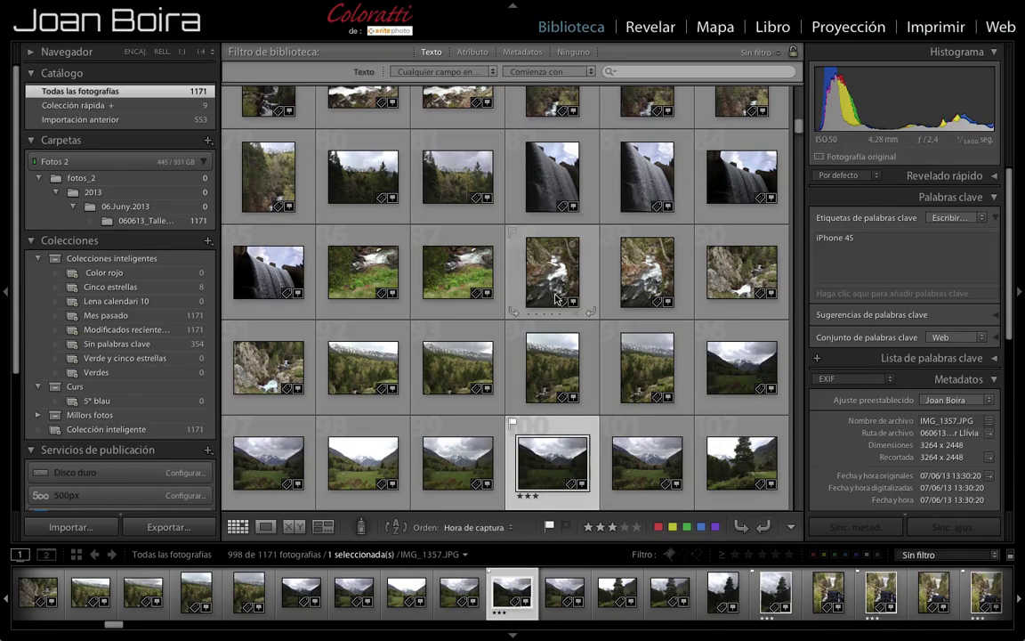
pyautogui.moveTo(551, 176)
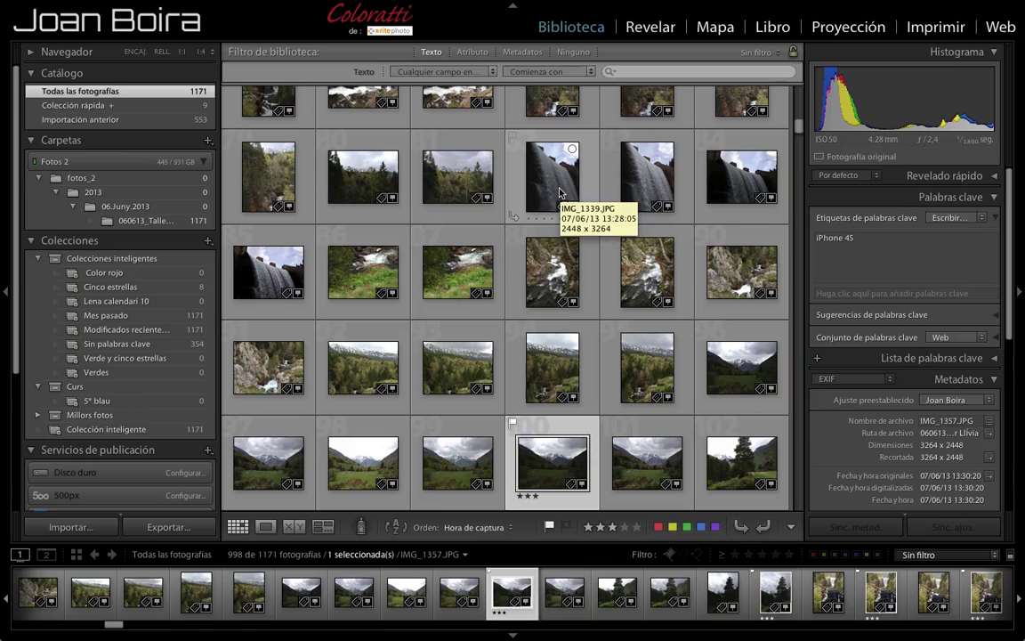
pyautogui.click(148, 222)
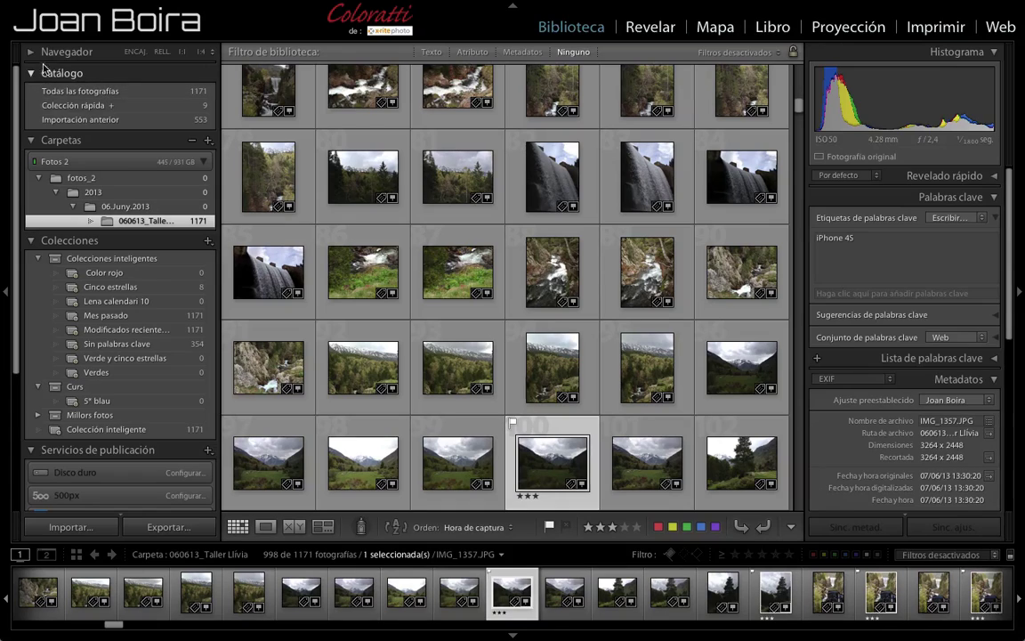
pyautogui.click(45, 93)
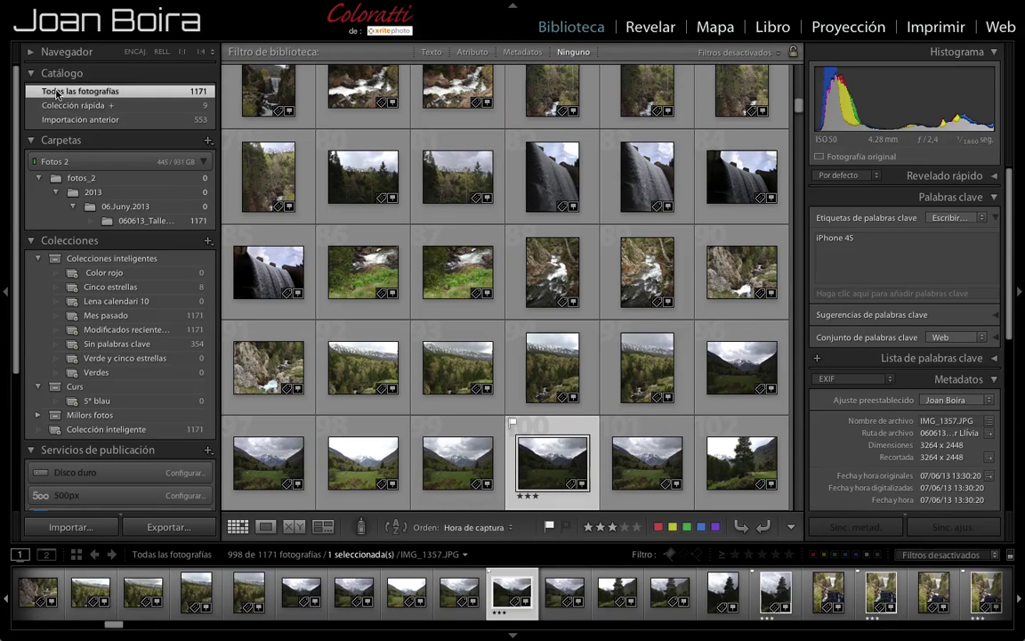
# Hide the left panel and set the Texto filter to search Cualquier campo en....
pyautogui.click(4, 294)
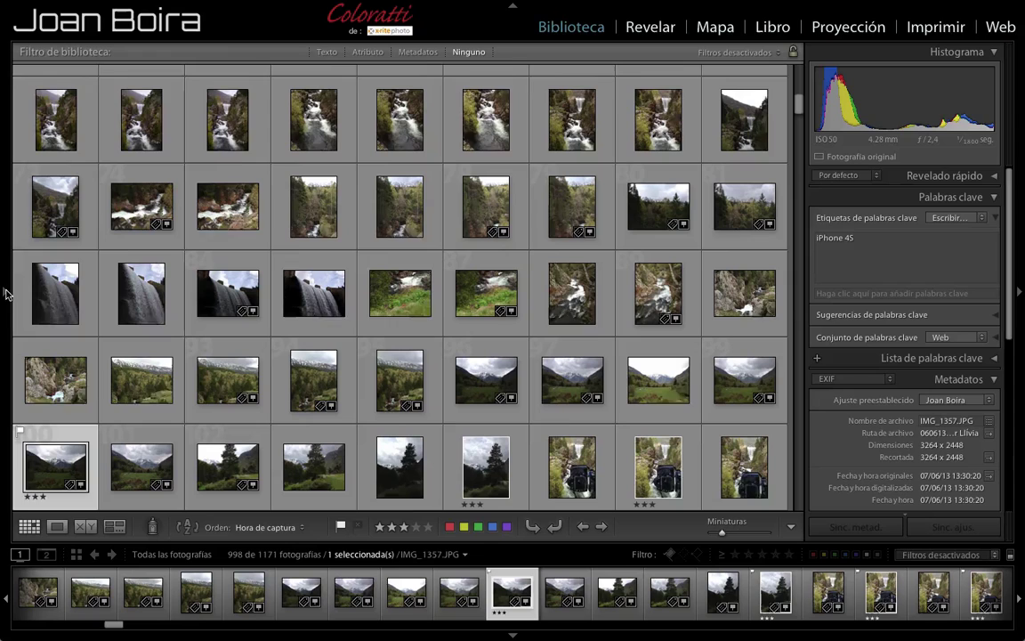
pyautogui.click(326, 52)
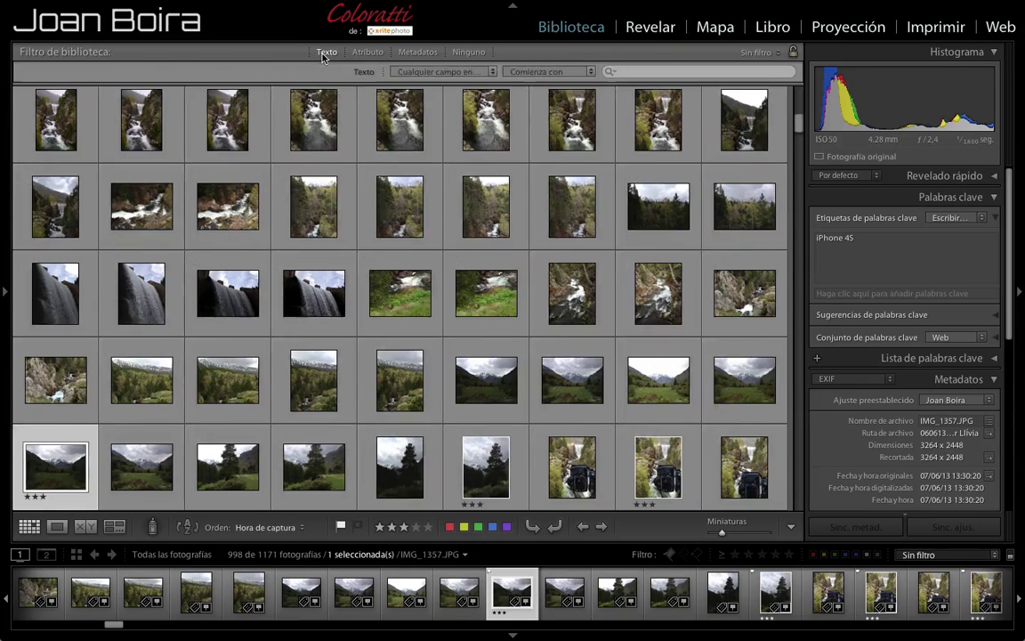
pyautogui.click(492, 72)
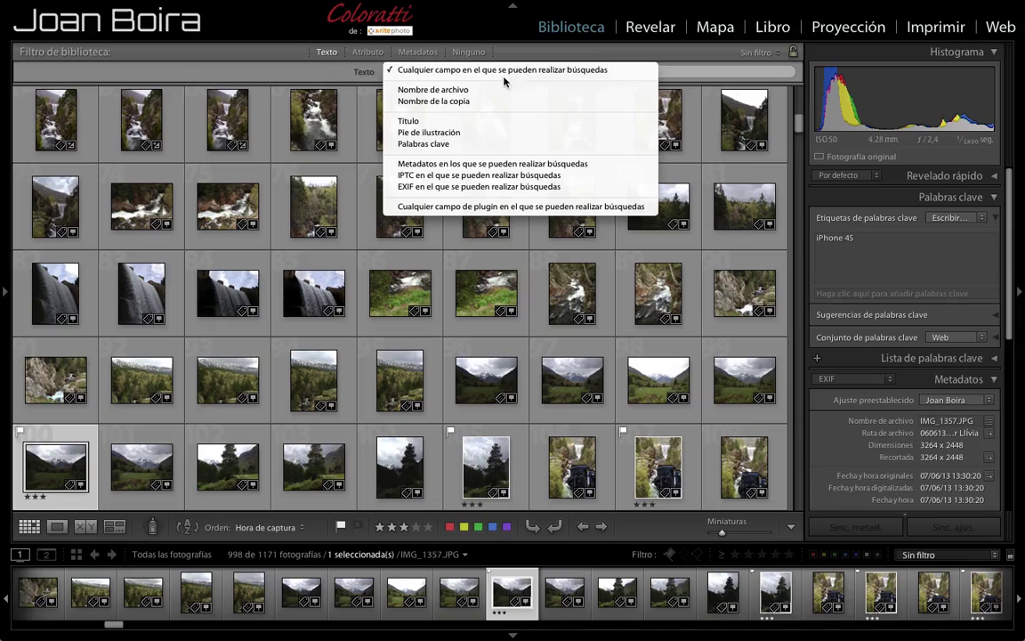
pyautogui.click(426, 71)
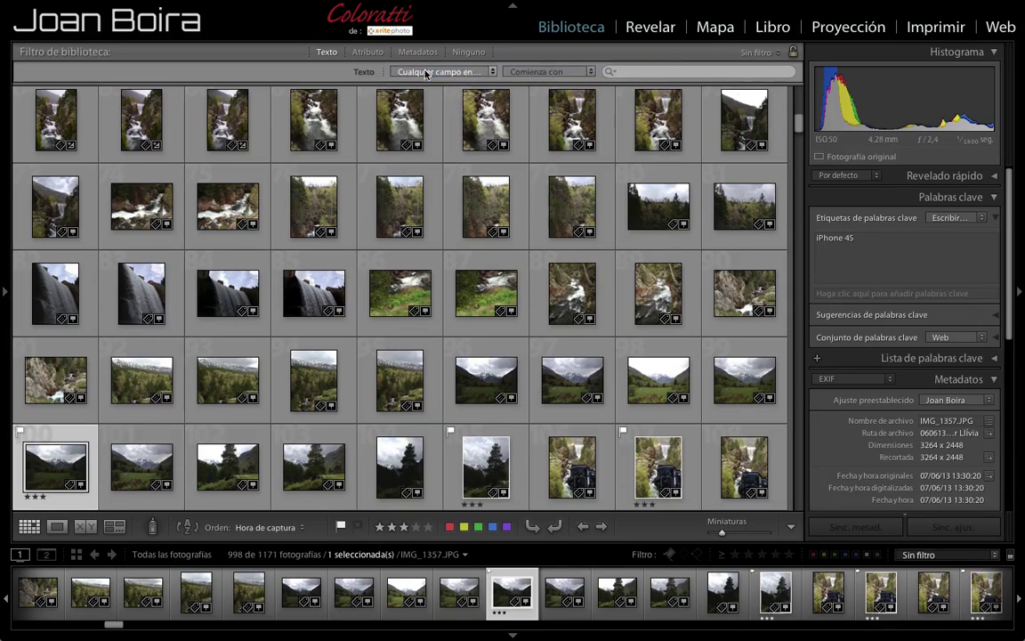
# Change the text-matching rule from Comienza con to Contiene.
pyautogui.click(580, 71)
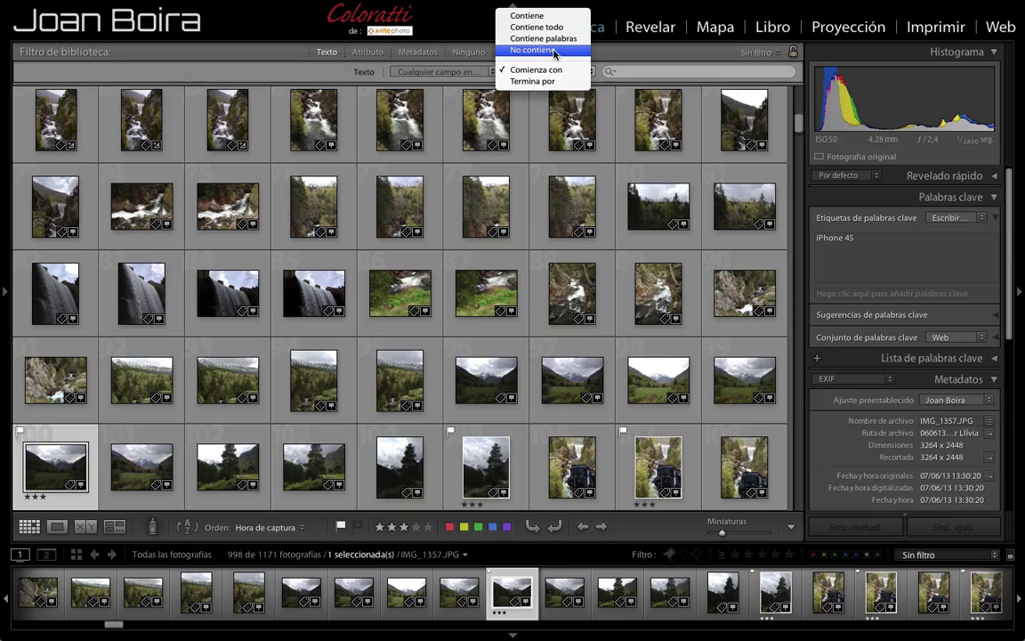
pyautogui.click(625, 70)
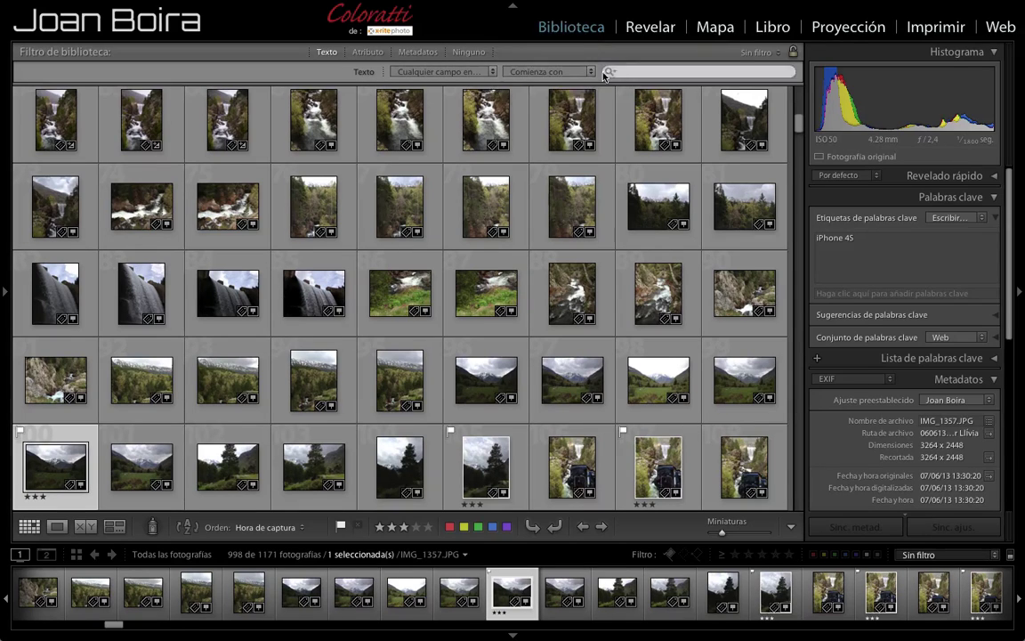
pyautogui.click(574, 71)
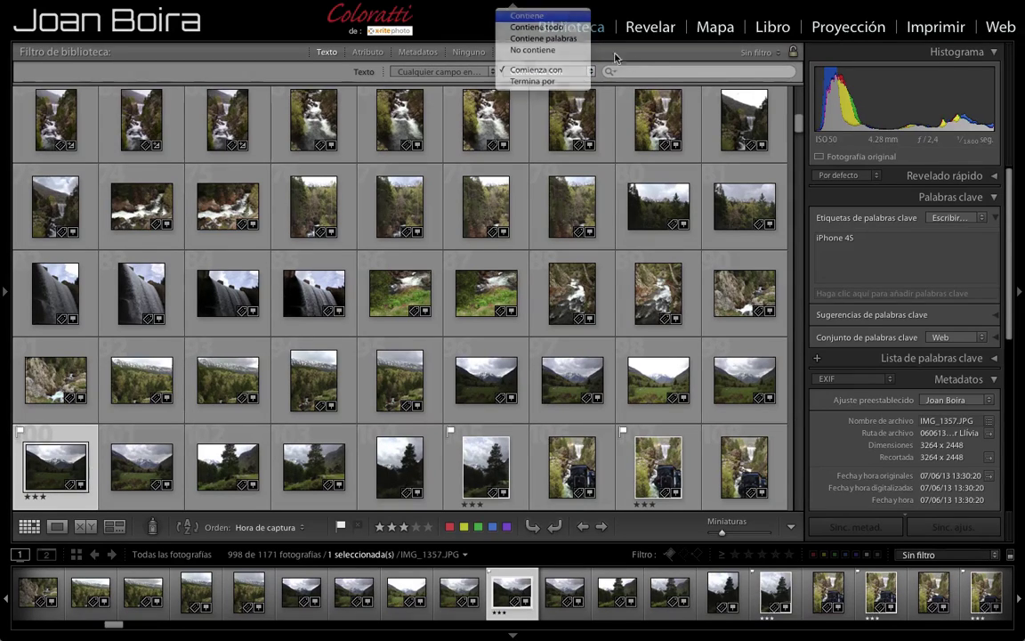
pyautogui.click(533, 15)
pyautogui.click(650, 74)
# Search for Lobo, switch the rule to No contiene, then clear the search term.
pyautogui.write('L')
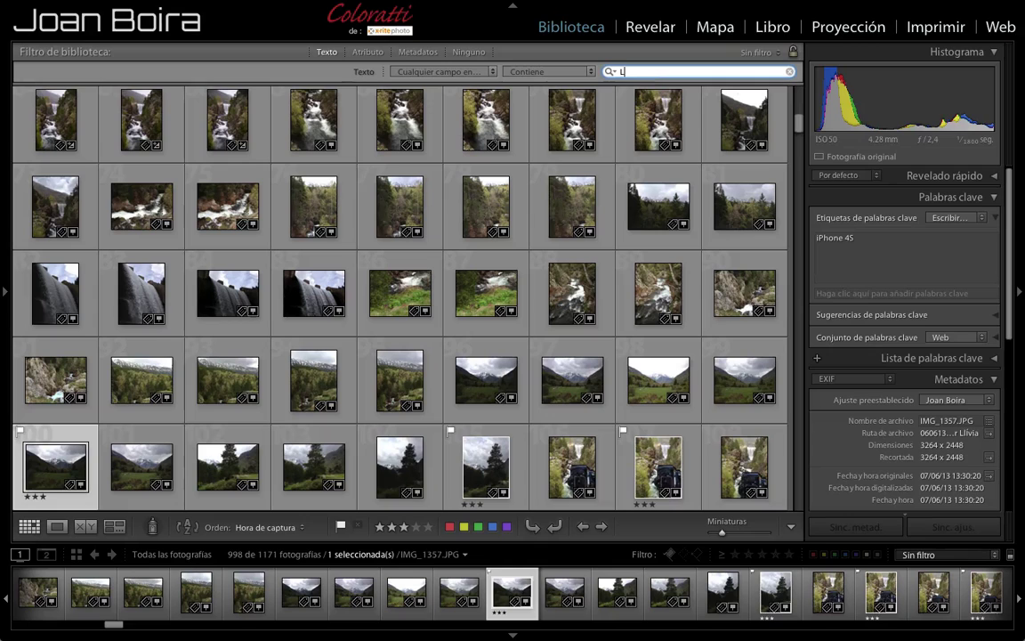
pyautogui.write('ob')
pyautogui.write('o')
pyautogui.press('Return')
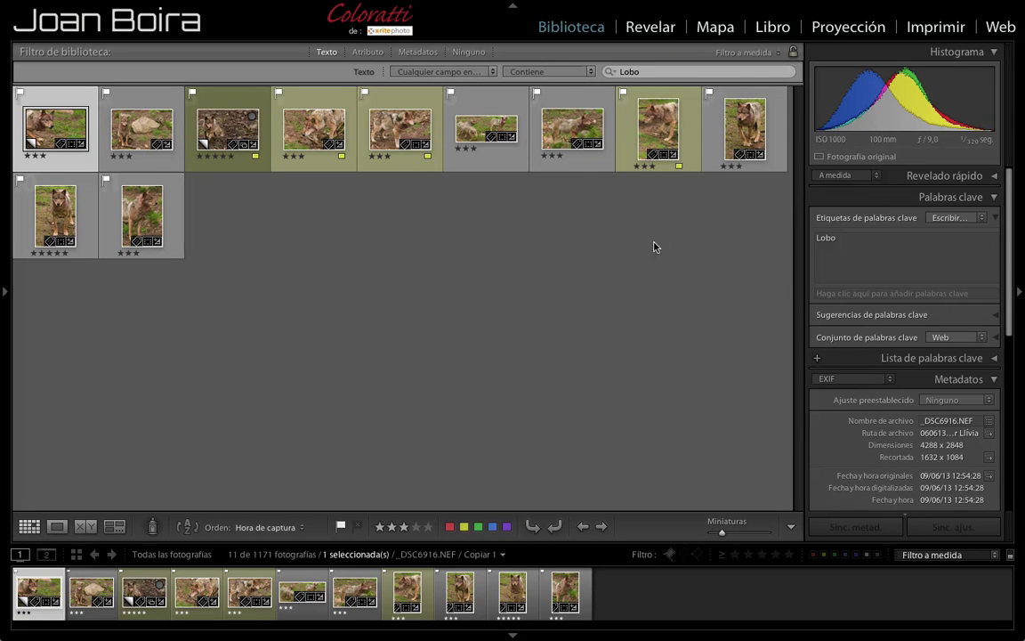
pyautogui.click(589, 73)
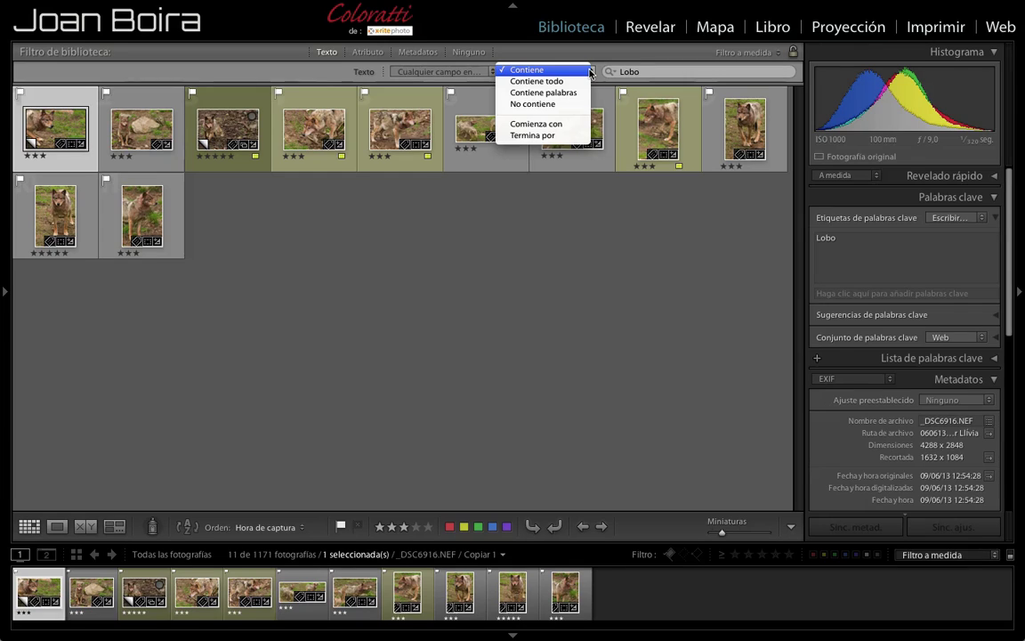
pyautogui.click(562, 105)
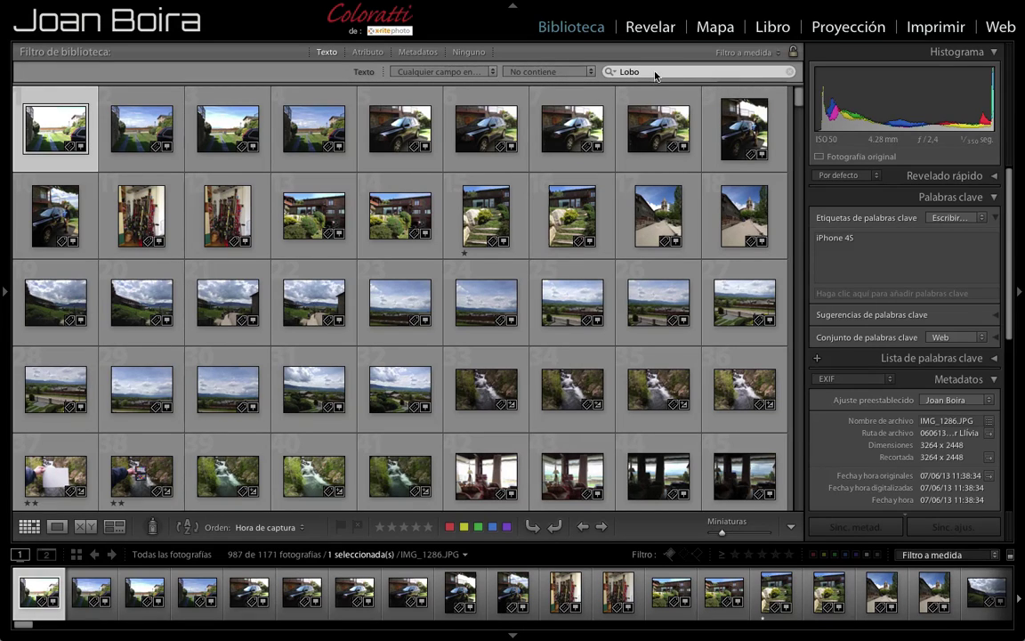
pyautogui.click(789, 71)
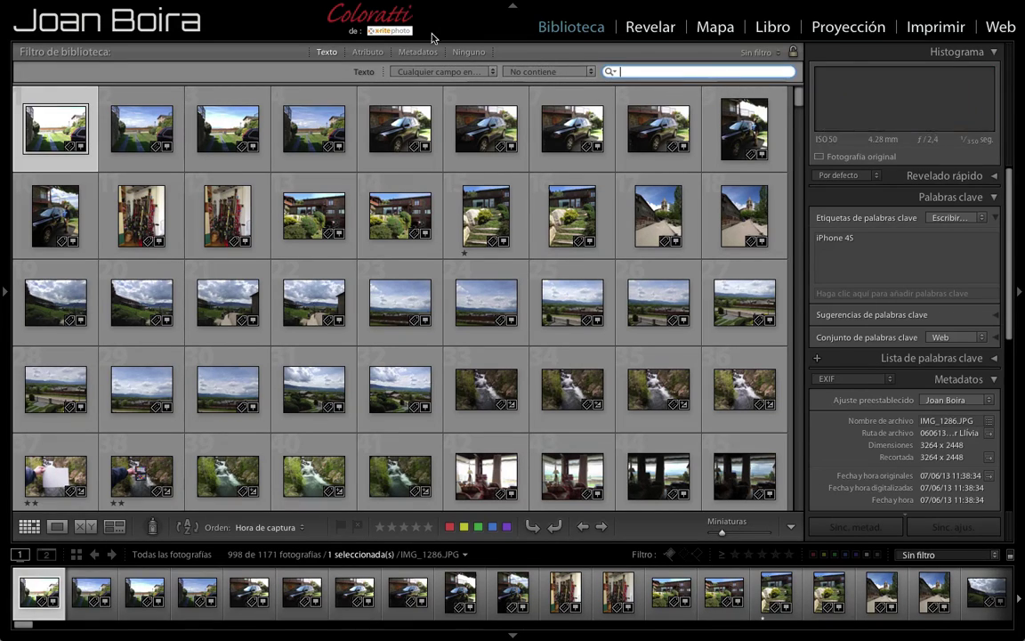
# Reset filters and use the Atributo flag filter to show only the 209 flagged photos.
pyautogui.hotkey('ctrl', 'l')
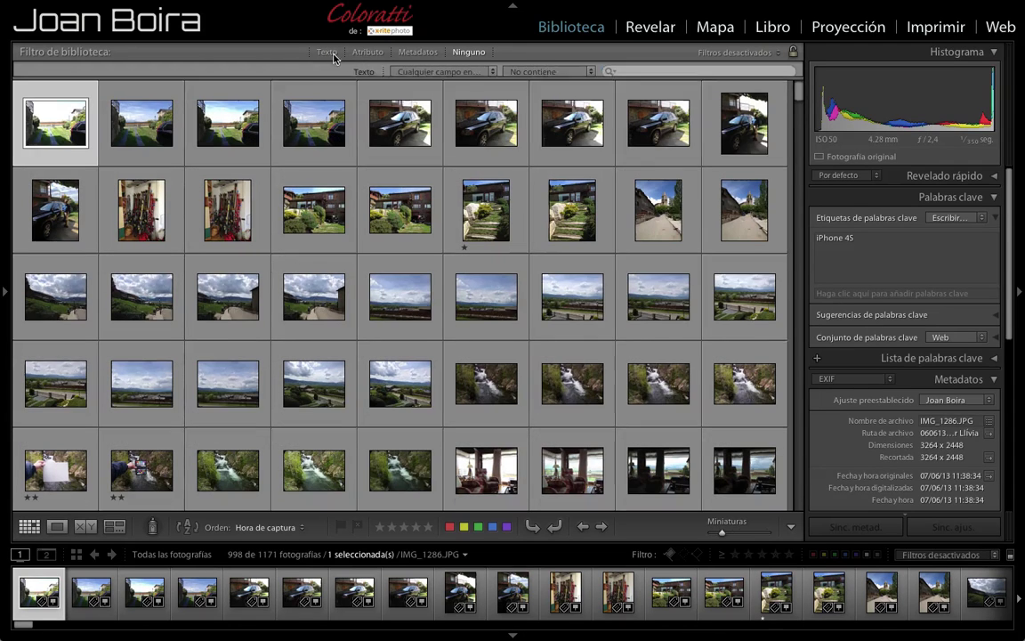
pyautogui.click(367, 51)
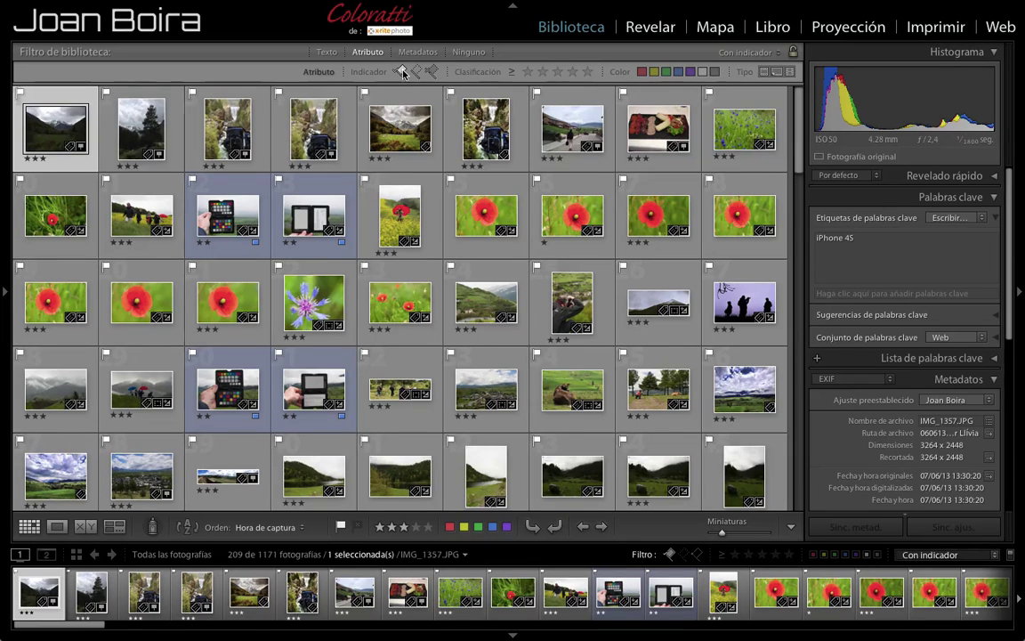
pyautogui.click(401, 72)
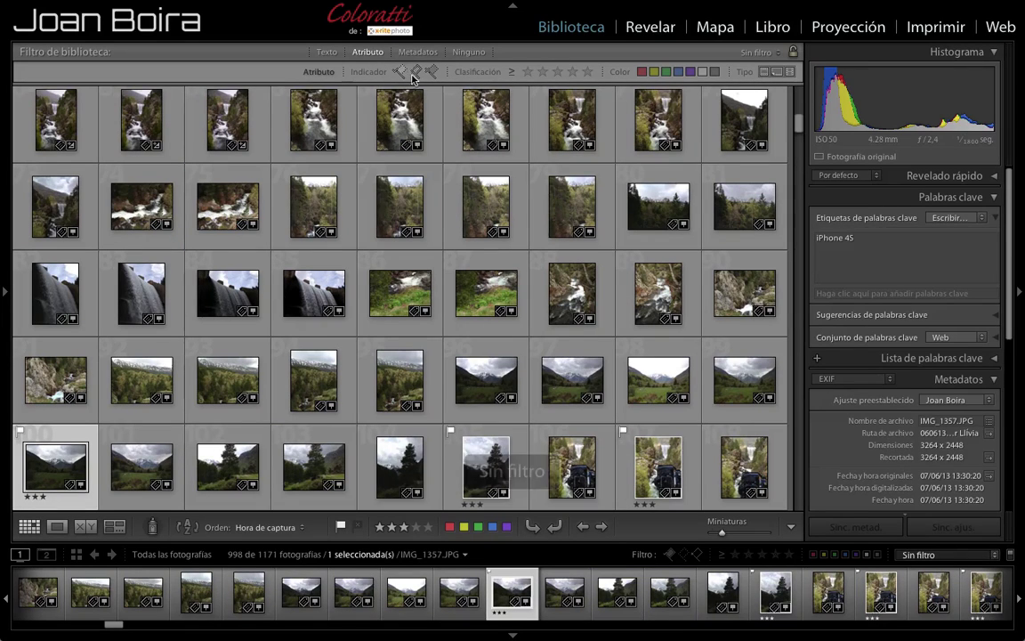
pyautogui.click(402, 72)
pyautogui.click(401, 73)
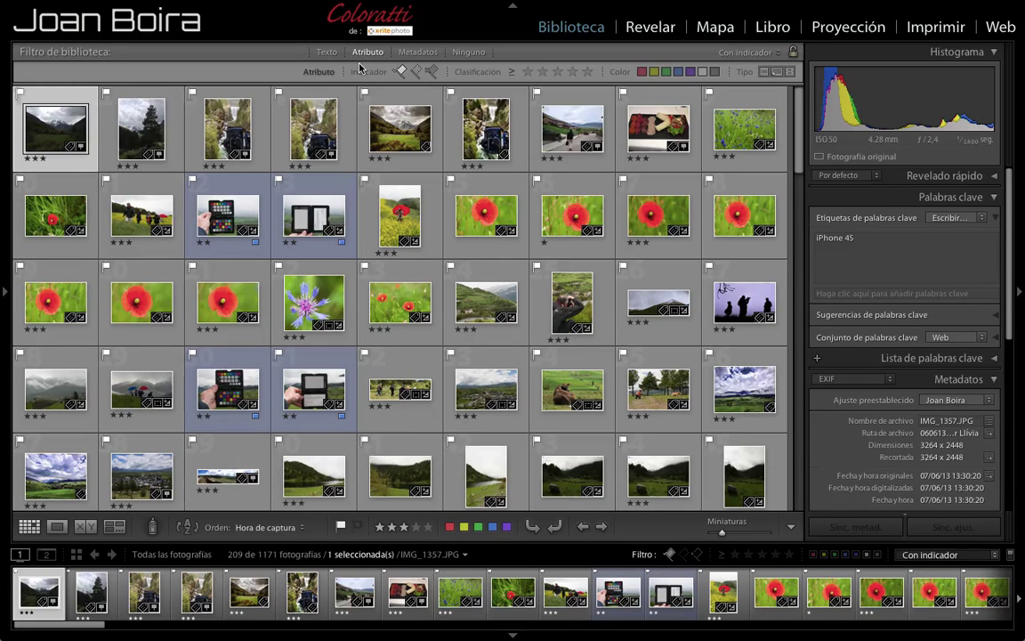
# Filter flagged photos with Clasificación igual a: two stars, three stars, then no stars.
pyautogui.click(543, 73)
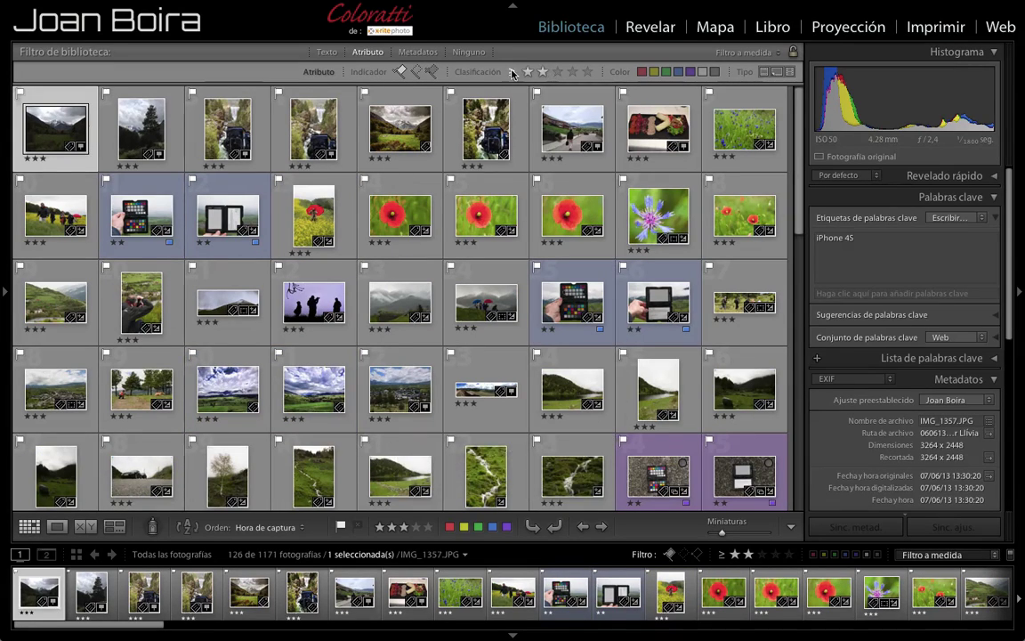
pyautogui.click(515, 73)
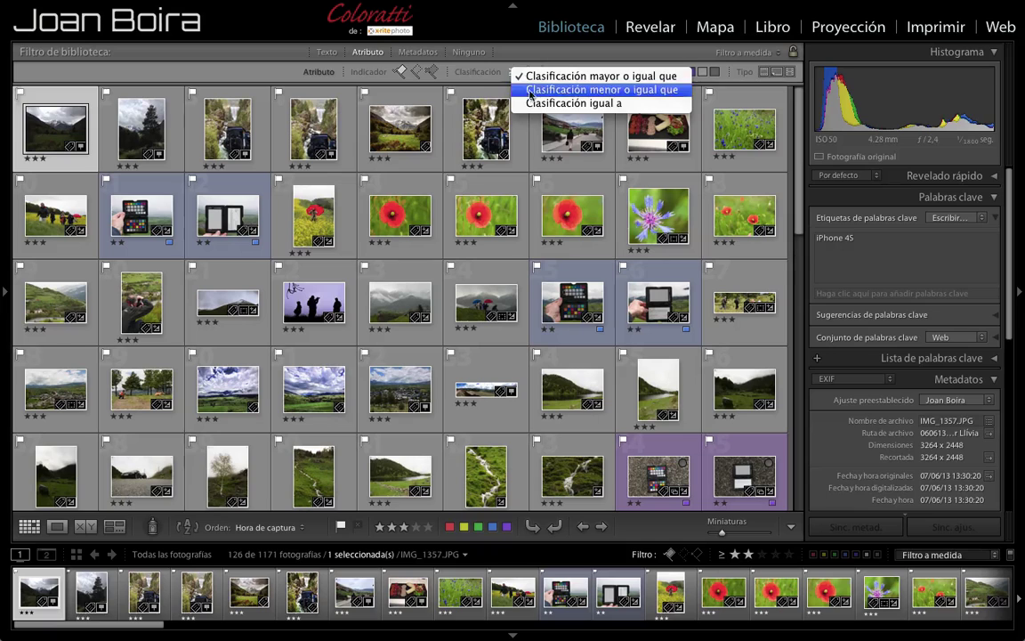
pyautogui.click(532, 103)
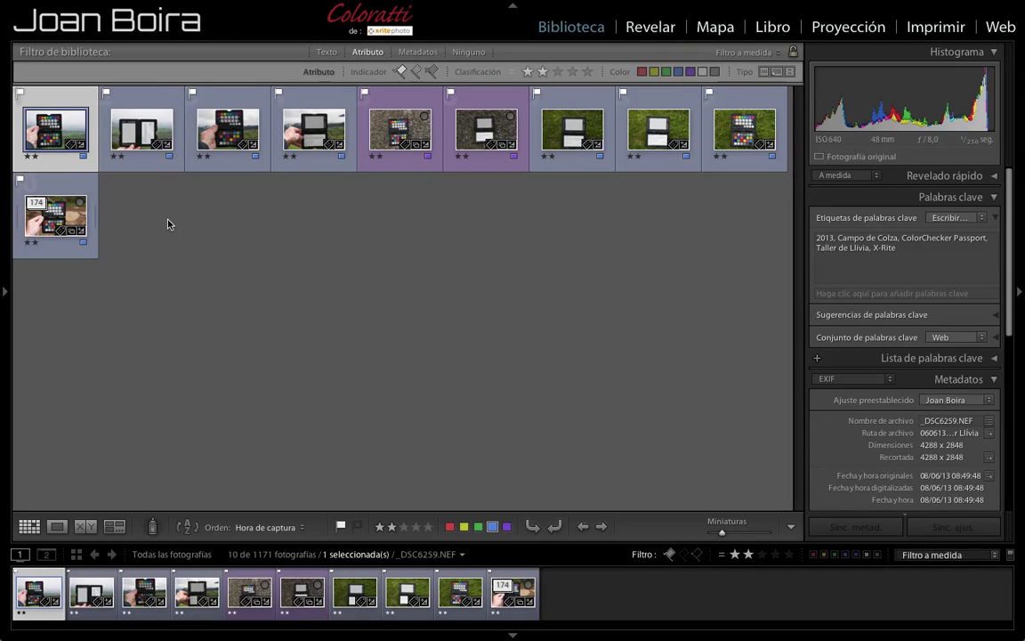
pyautogui.click(558, 71)
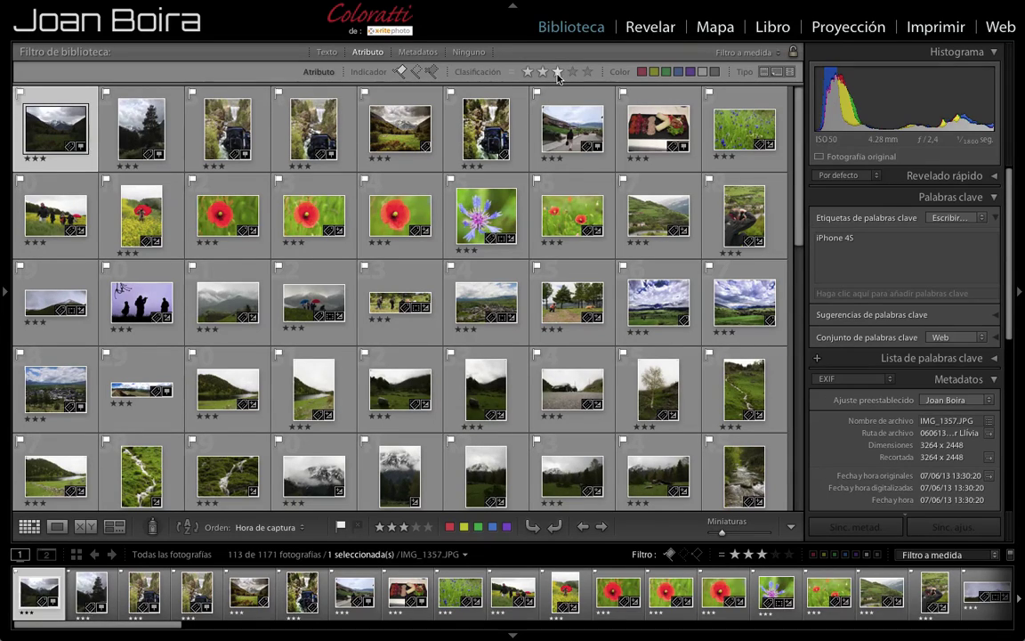
pyautogui.click(558, 73)
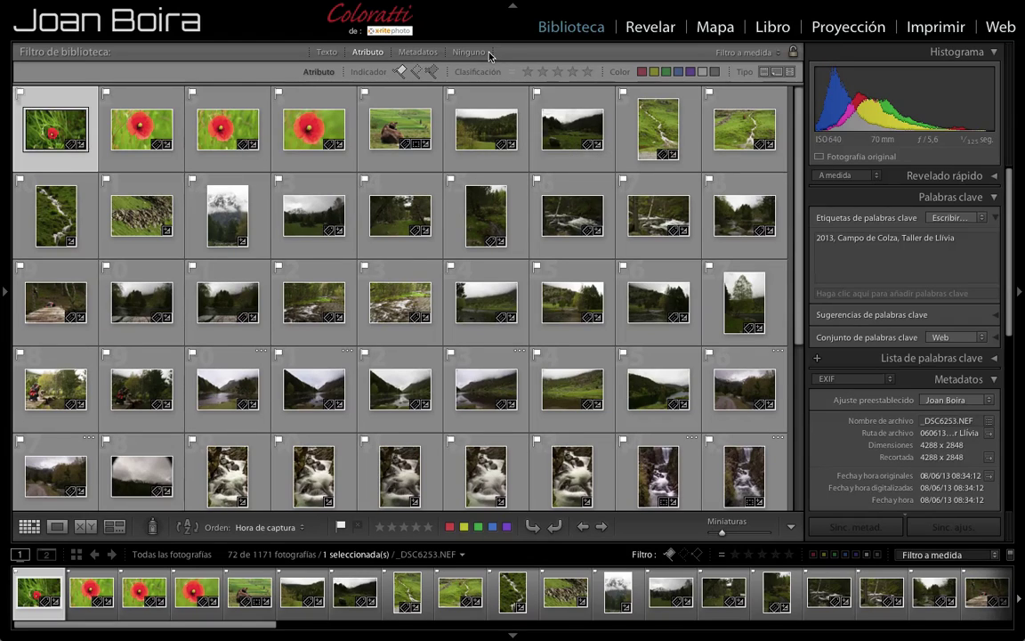
# Revisit the rating comparison options, ending on Clasificación mayor o igual que.
pyautogui.click(514, 73)
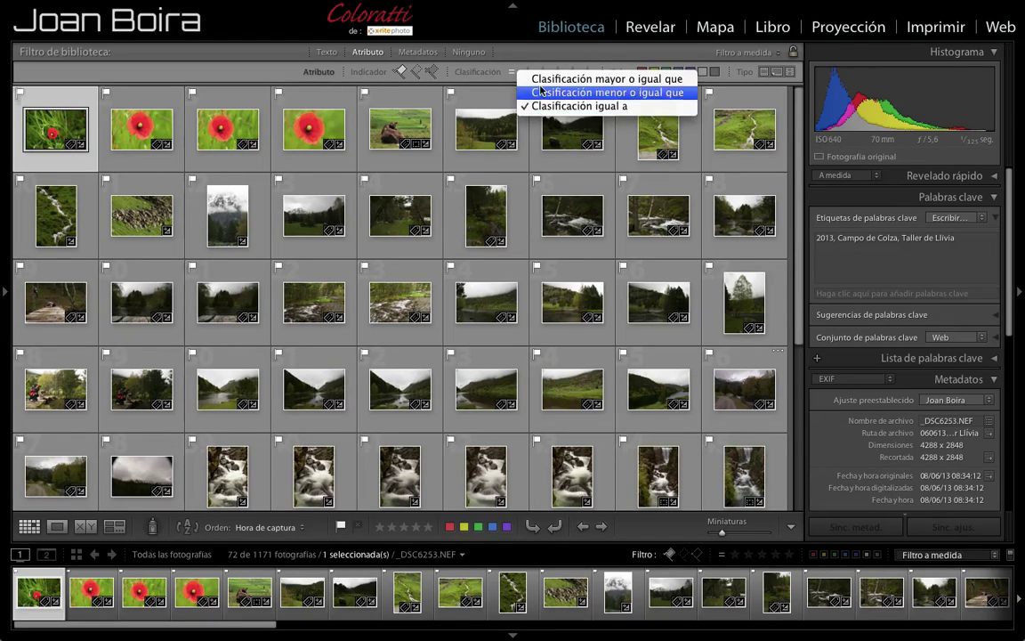
pyautogui.click(569, 106)
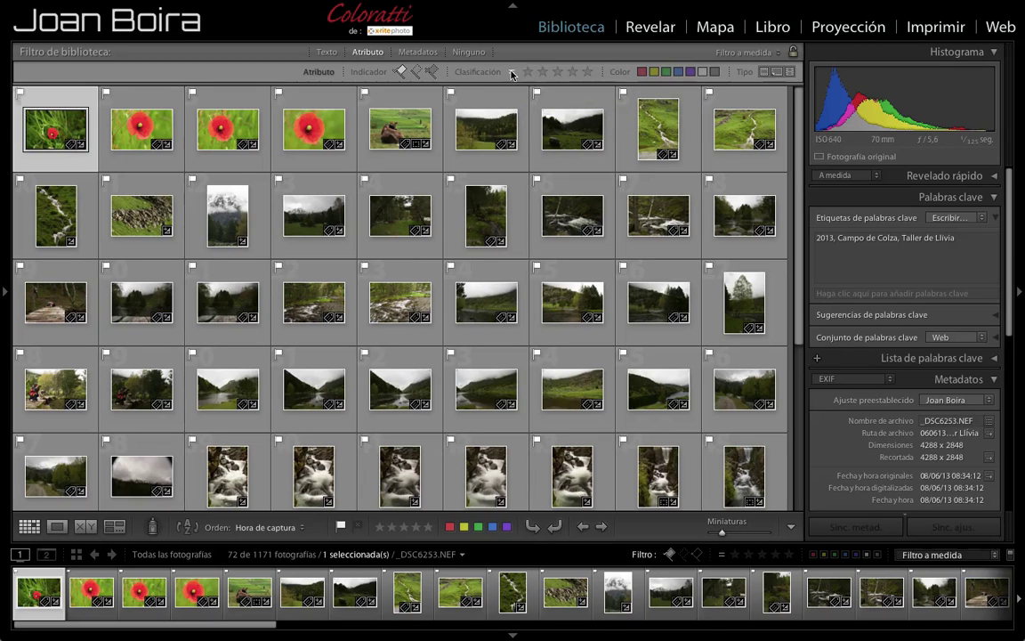
pyautogui.click(517, 73)
pyautogui.click(543, 78)
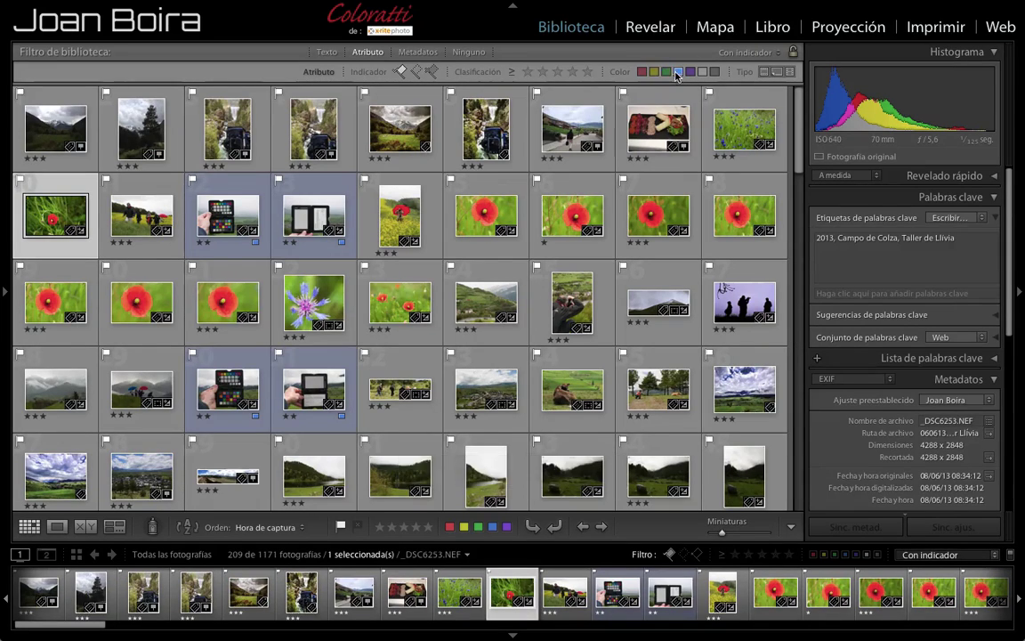
pyautogui.click(678, 72)
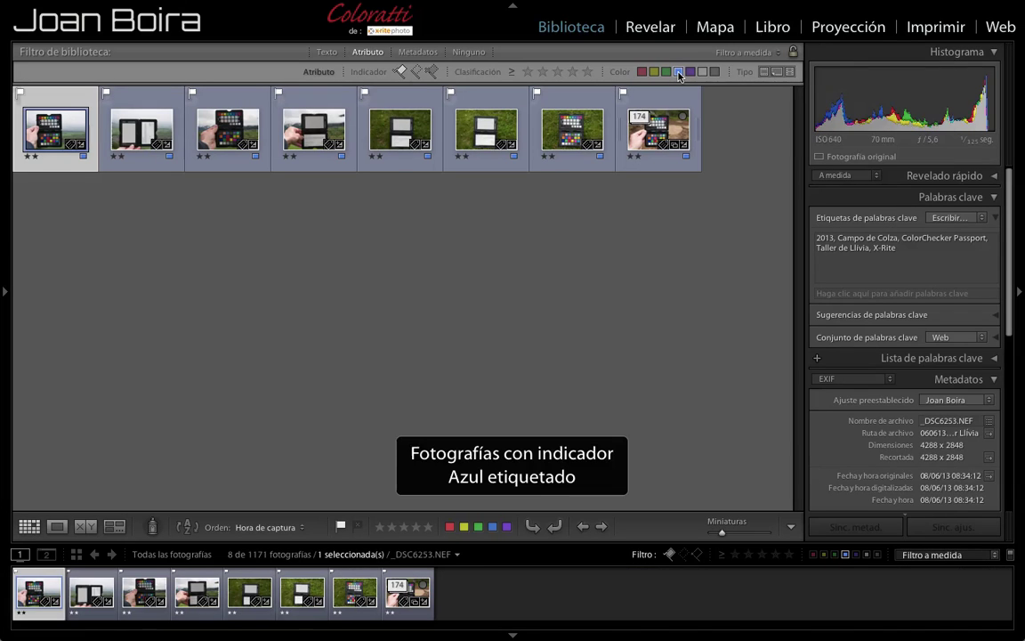
pyautogui.click(678, 72)
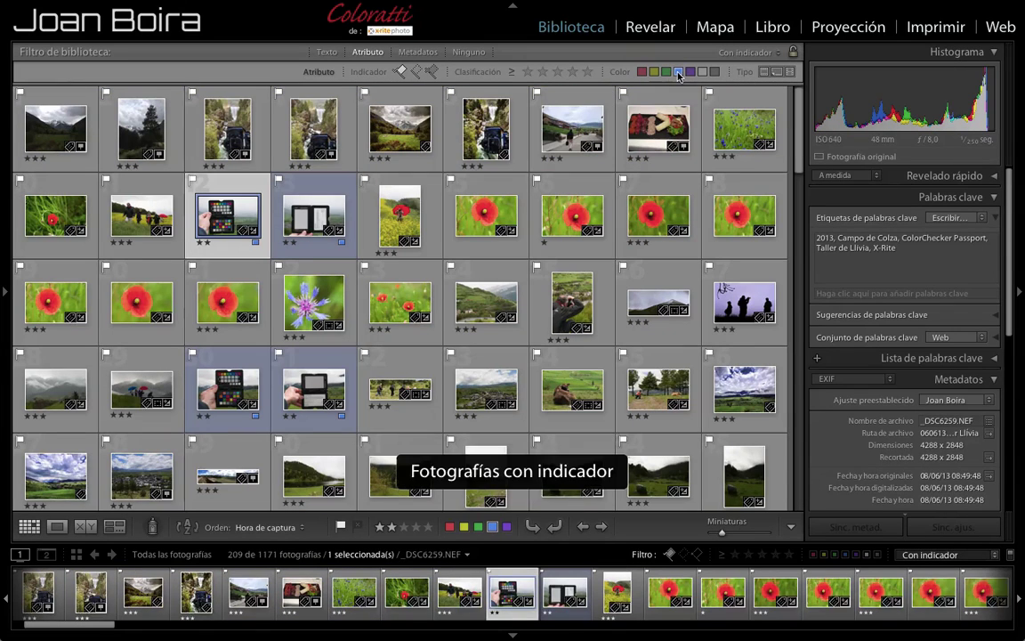
pyautogui.click(654, 71)
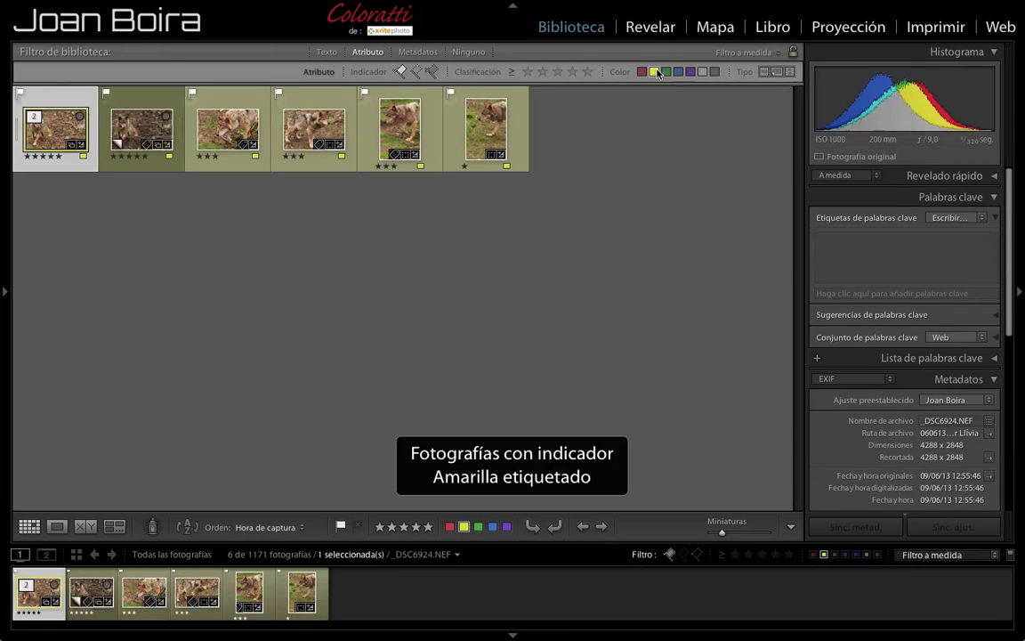
pyautogui.click(654, 72)
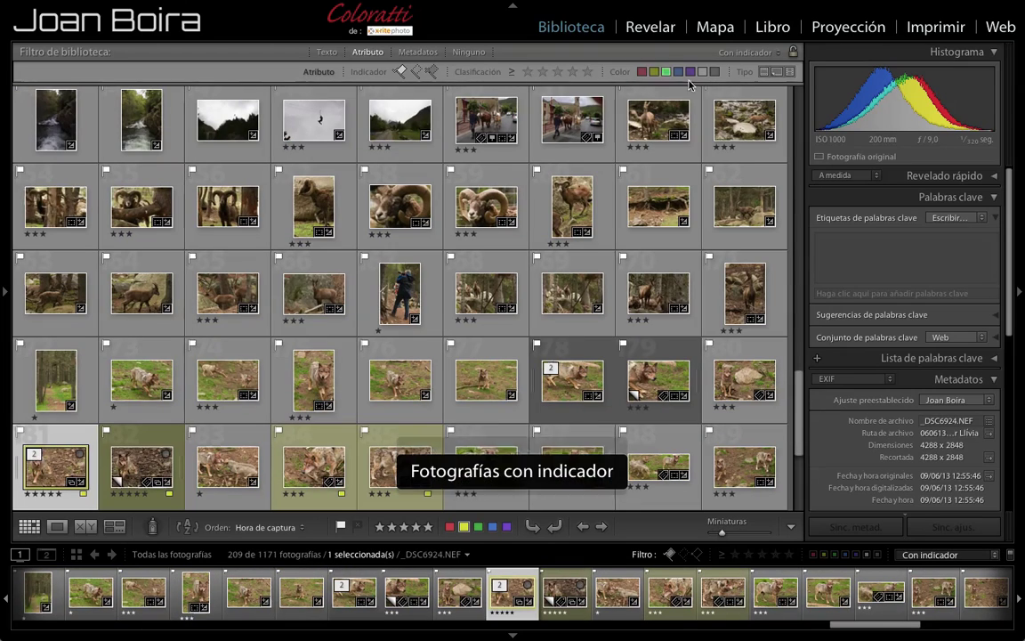
pyautogui.click(775, 73)
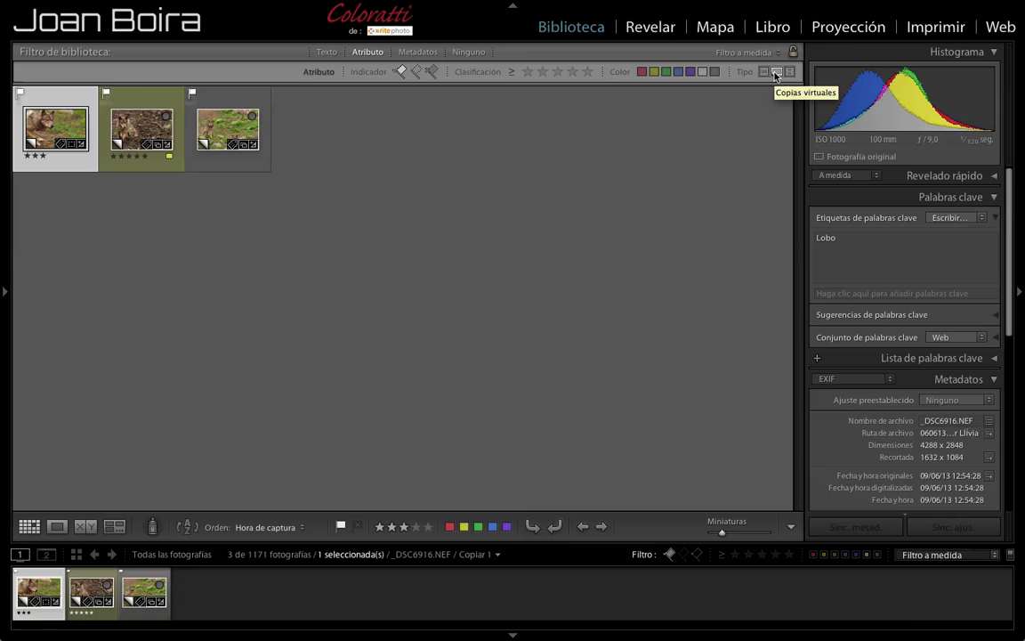
pyautogui.click(775, 73)
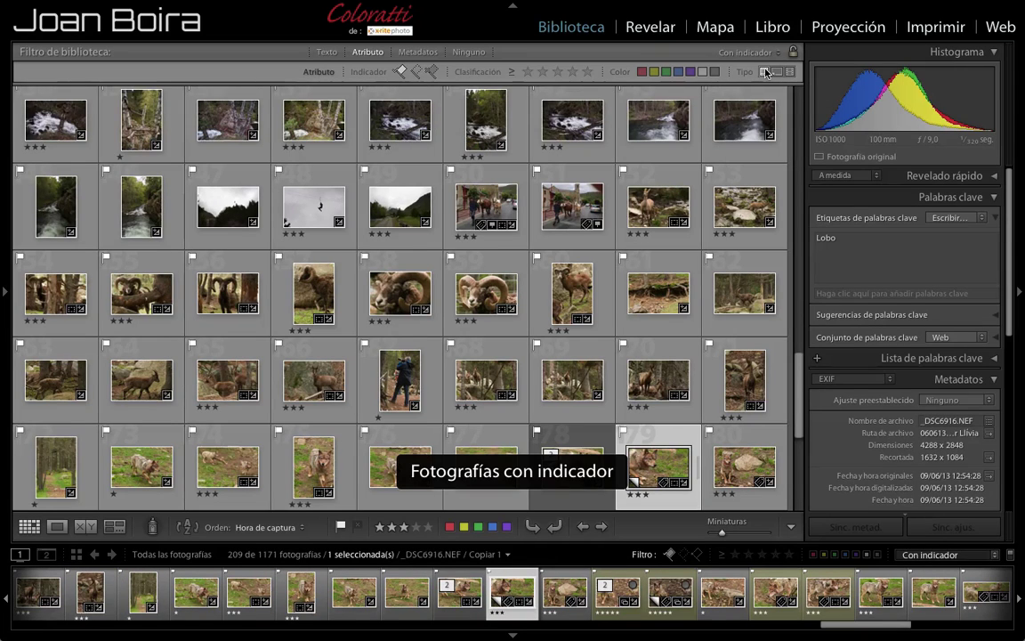
pyautogui.click(765, 71)
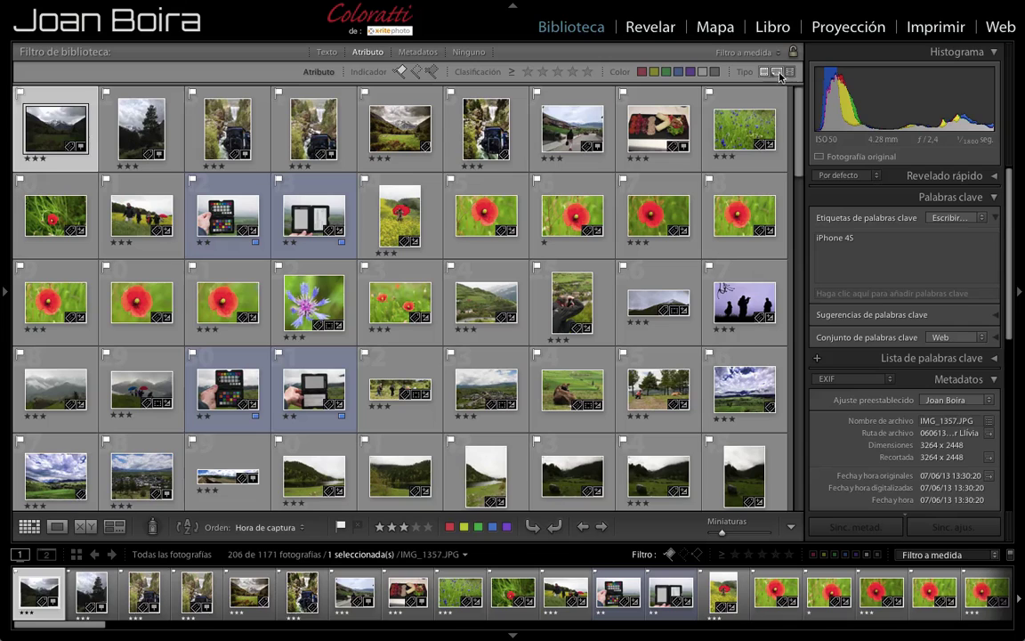
pyautogui.click(789, 72)
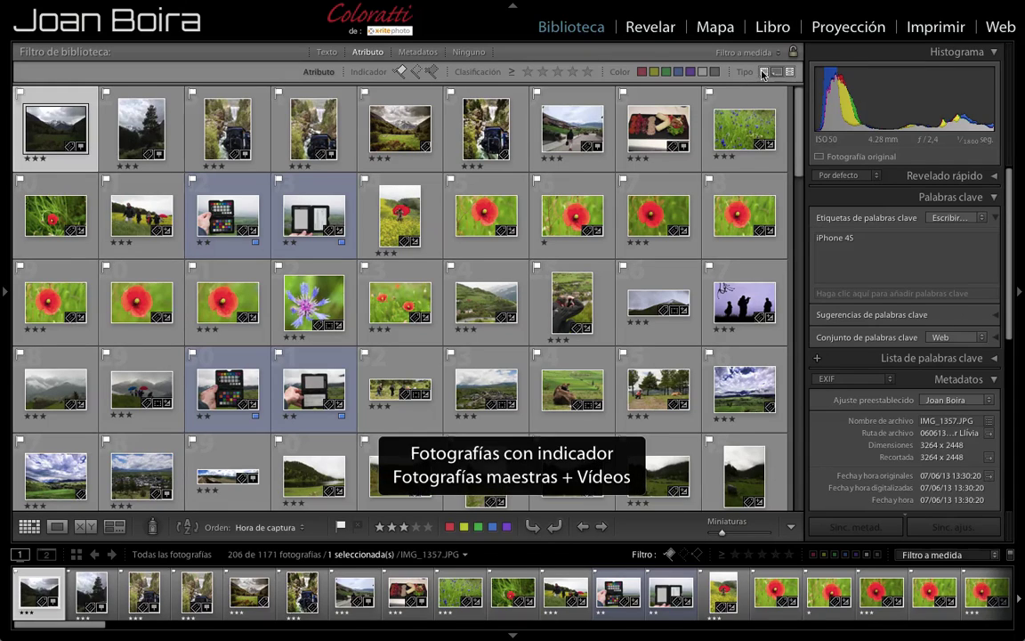
pyautogui.hotkey('ctrl', 'l')
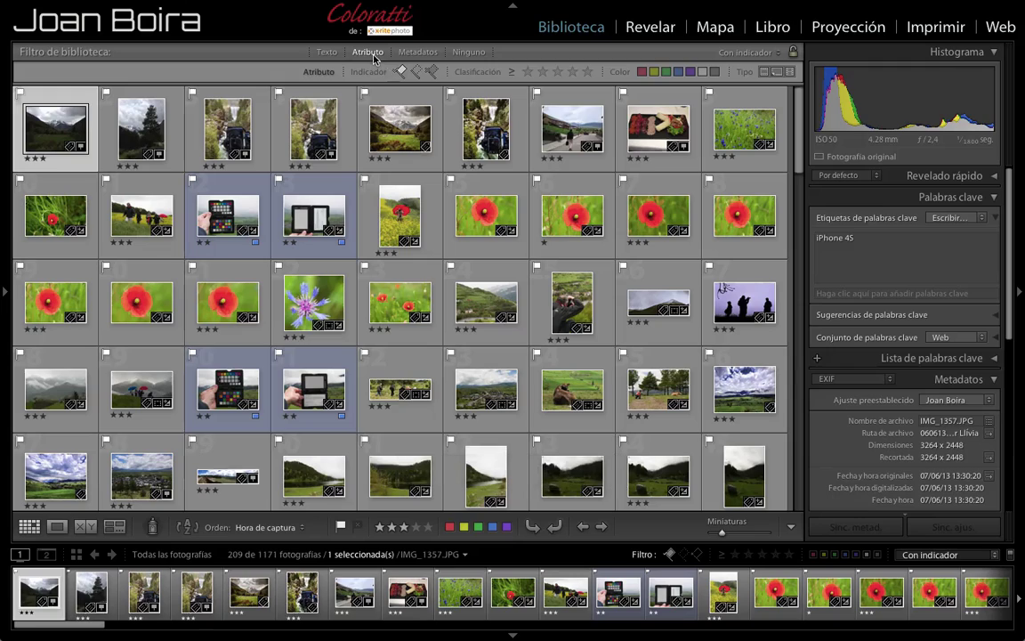
# Toggle filters off and on, remove the flag criterion, and show the Metadata filter columns.
pyautogui.hotkey('ctrl', 'l')
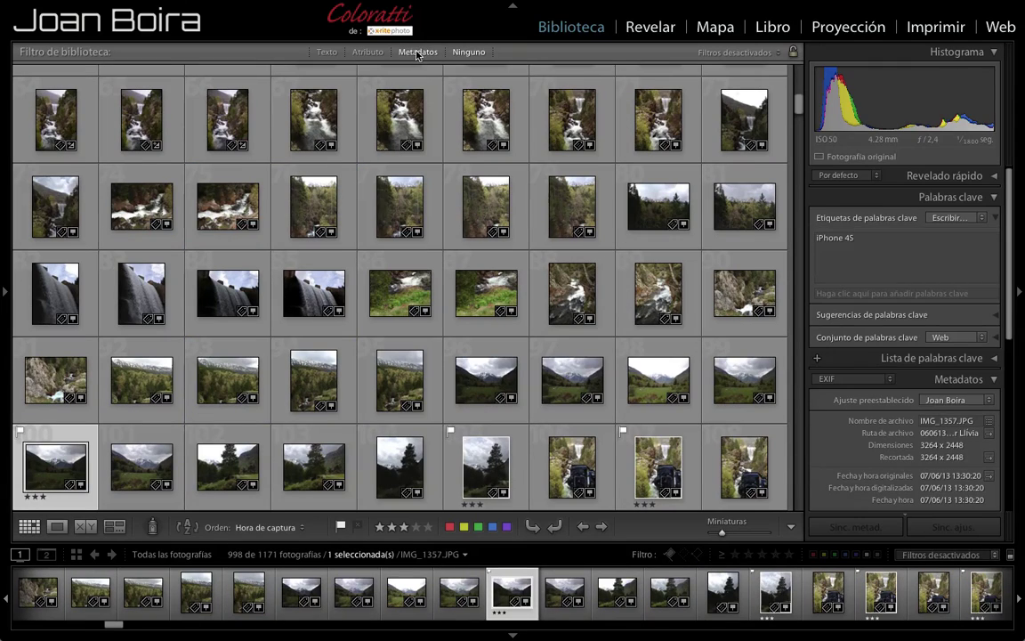
pyautogui.hotkey('ctrl', 'l')
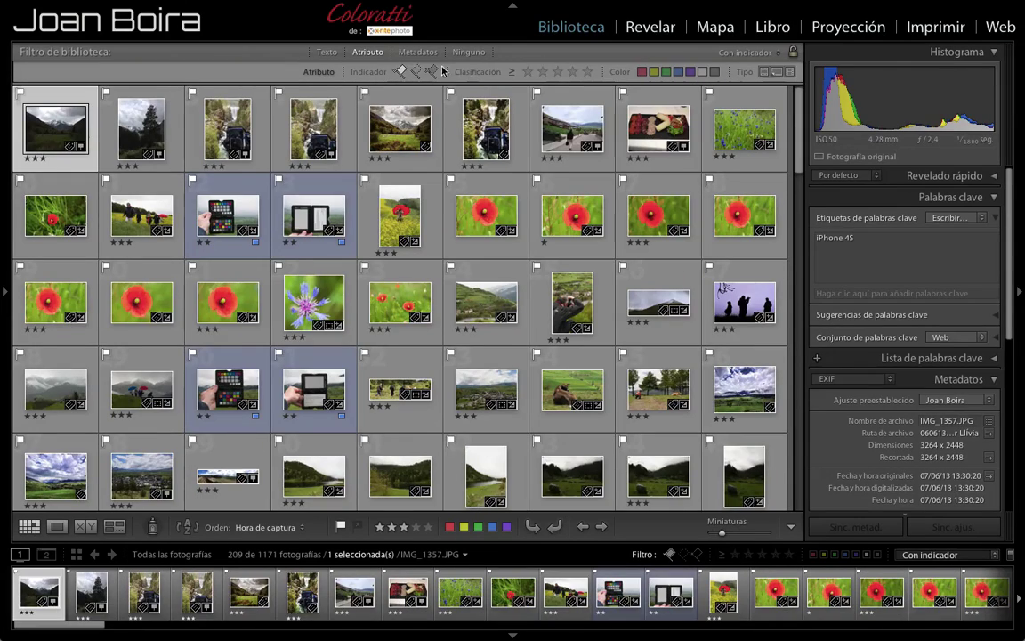
pyautogui.click(400, 70)
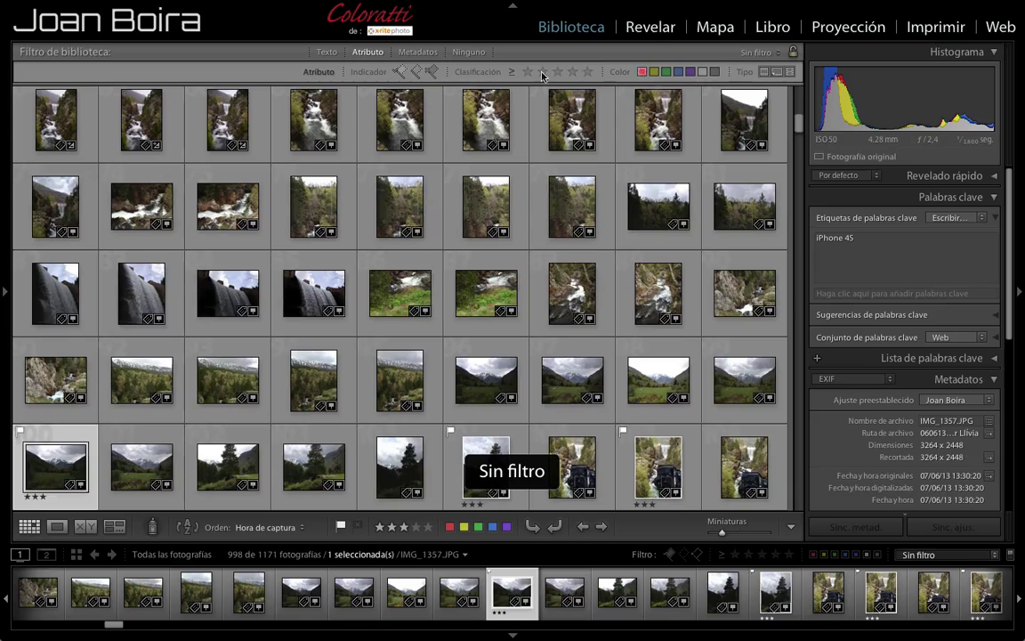
pyautogui.click(416, 51)
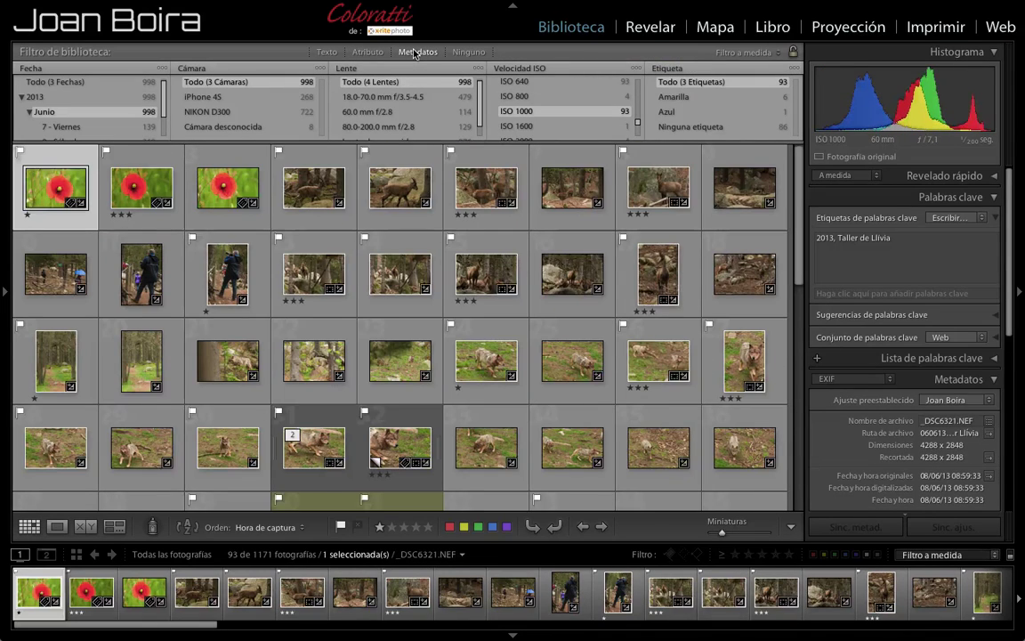
# Reset the ISO and Date columns to All, keeping Fecha as the first column.
pyautogui.moveTo(410, 67)
pyautogui.scroll(3, 534, 103)
pyautogui.click(538, 82)
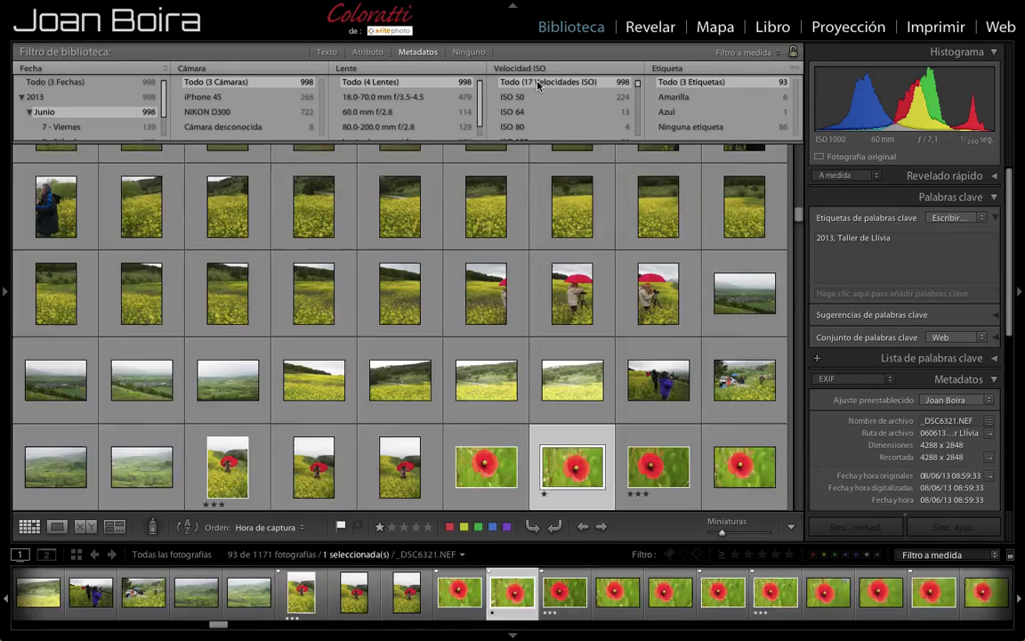
pyautogui.click(67, 82)
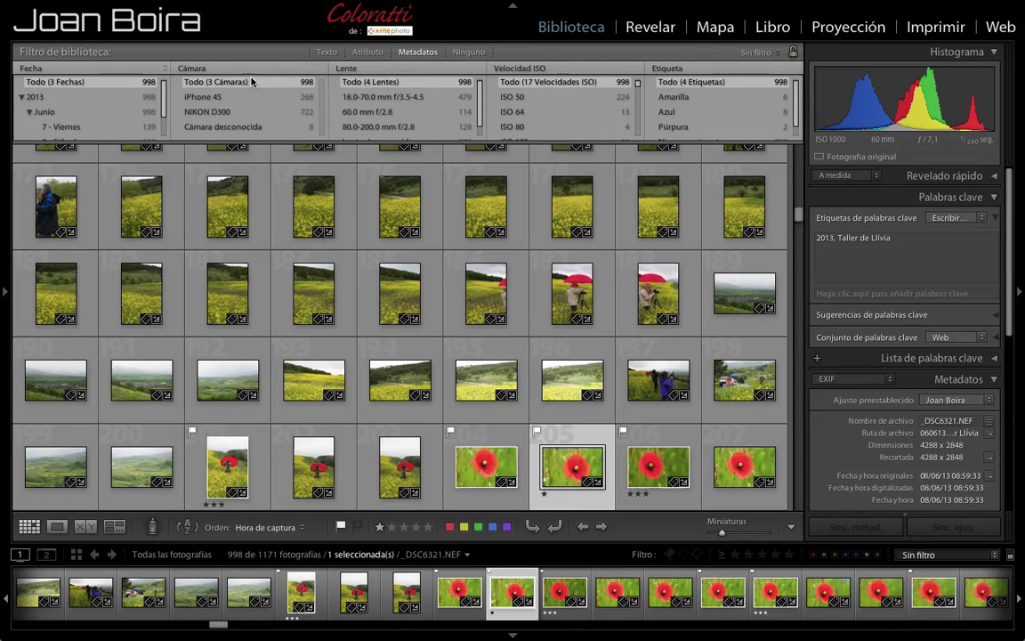
pyautogui.click(44, 69)
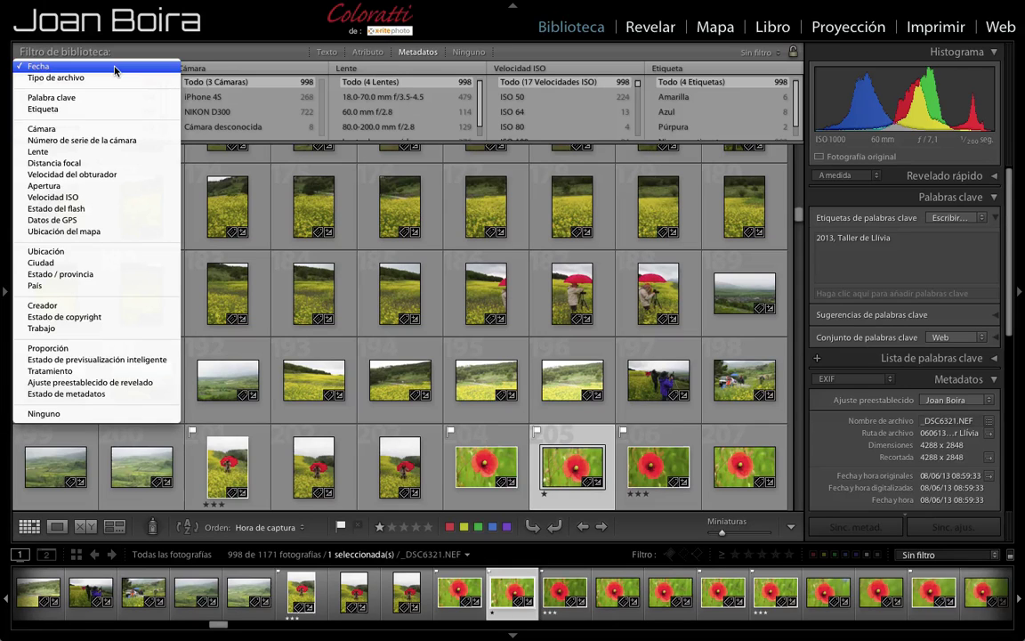
pyautogui.click(115, 67)
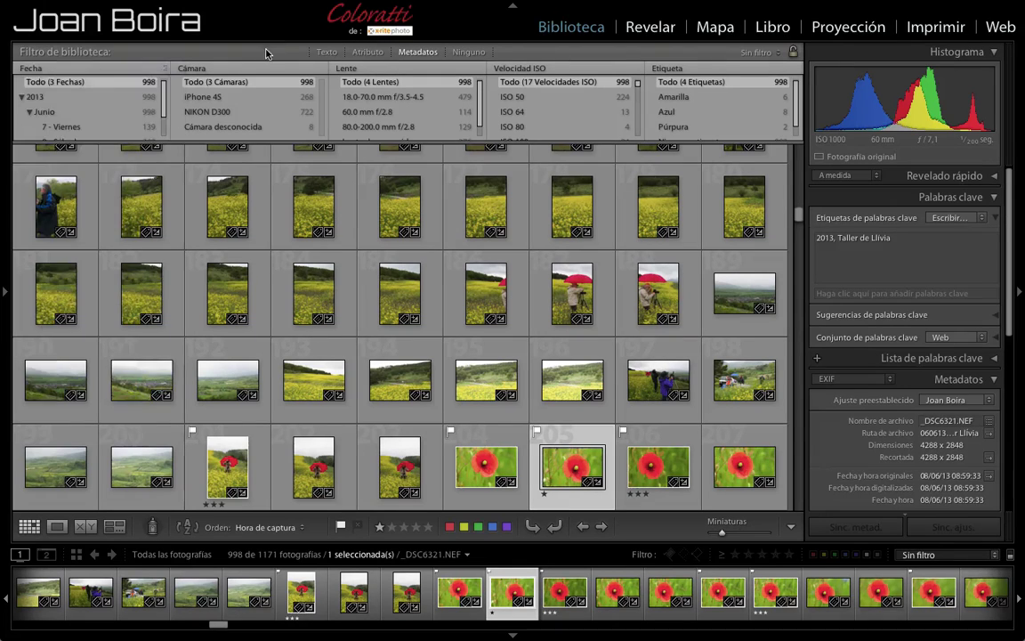
pyautogui.scroll(-1, 101, 123)
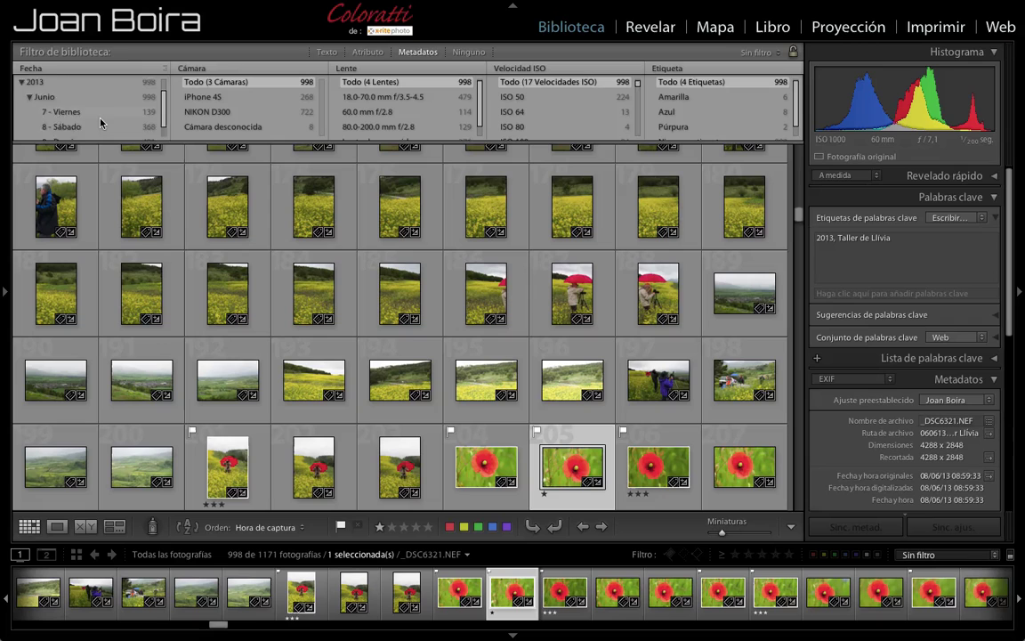
pyautogui.scroll(-1, 94, 122)
# Select 8 - Sábado, NIKON D300, 60.0 mm f/2.8 and ISO 1000, leaving 3 photos.
pyautogui.click(84, 119)
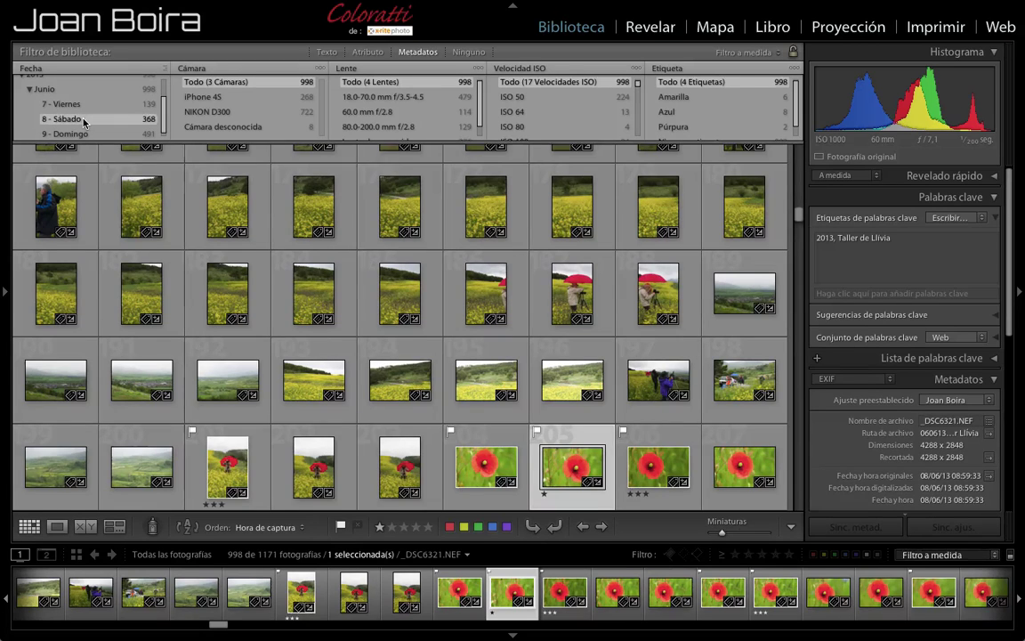
pyautogui.click(197, 110)
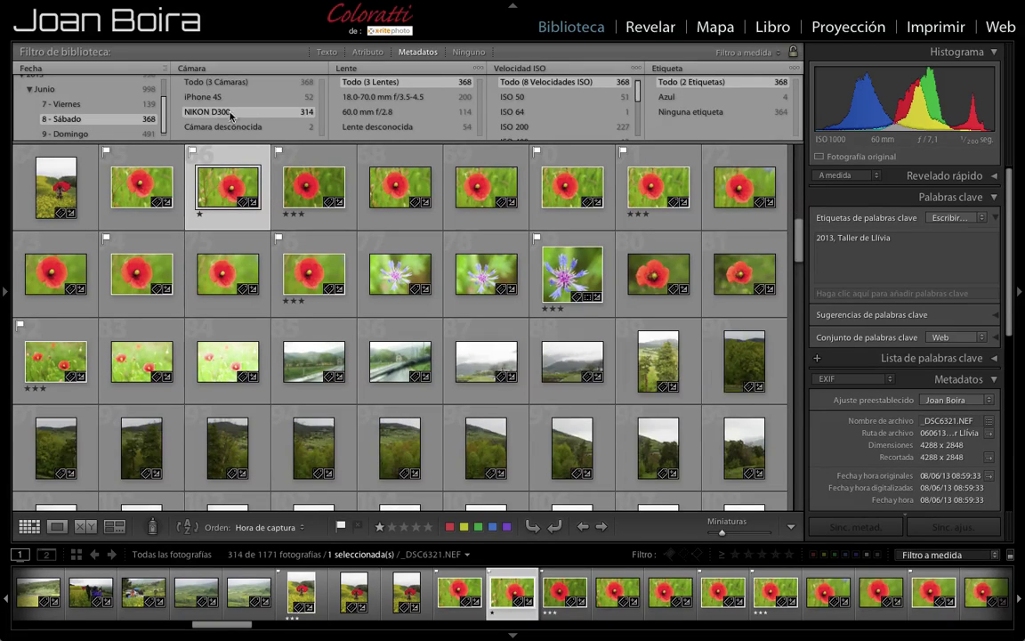
pyautogui.click(343, 111)
pyautogui.scroll(-2, 623, 112)
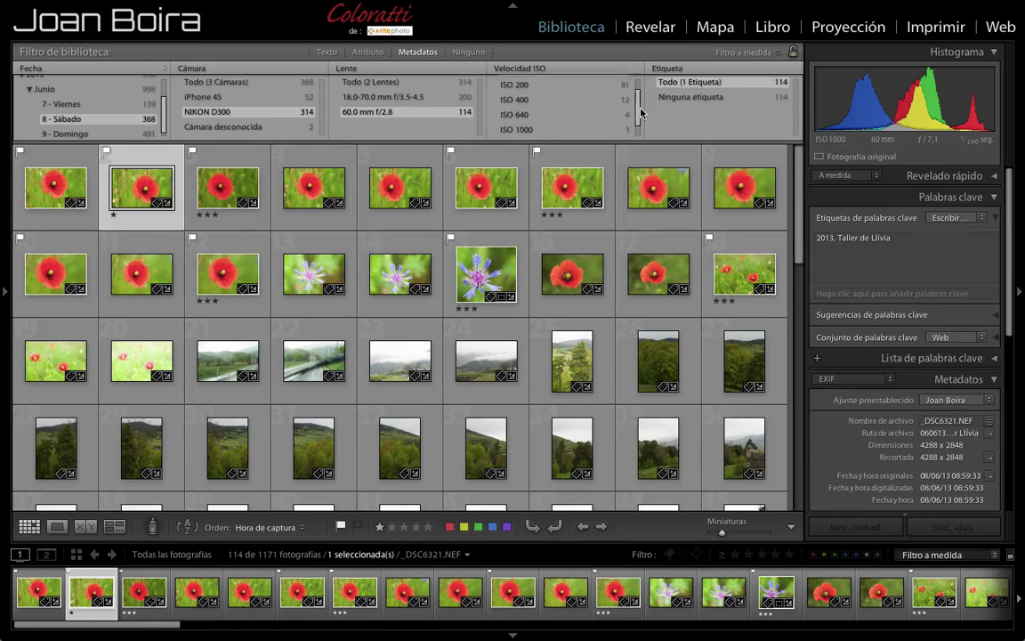
pyautogui.click(522, 117)
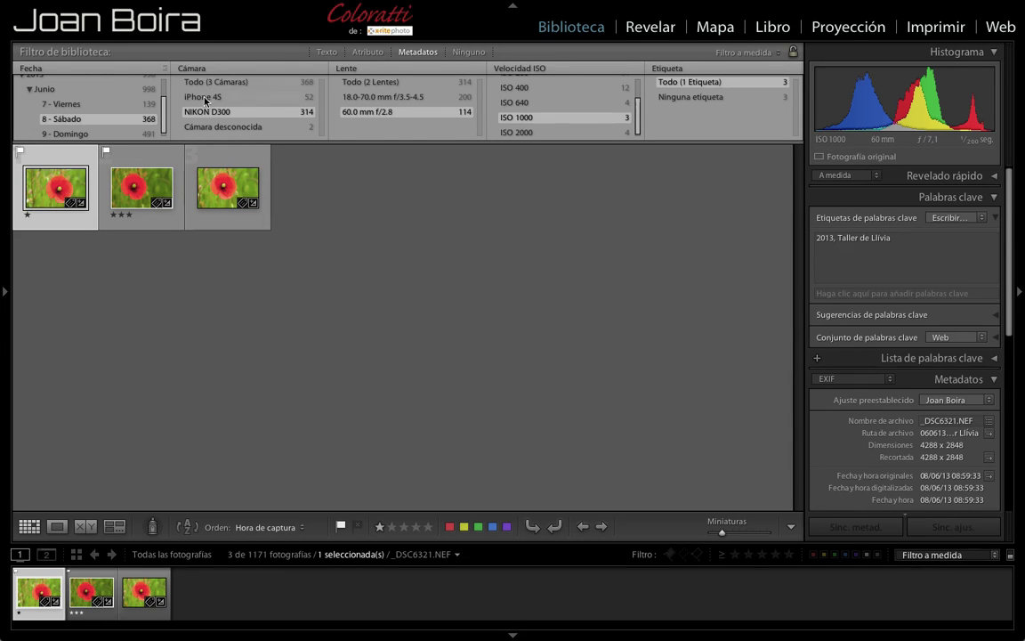
# Add a Palabra clave metadata column and reset the Lens column to All (2 Lenses).
pyautogui.click(479, 69)
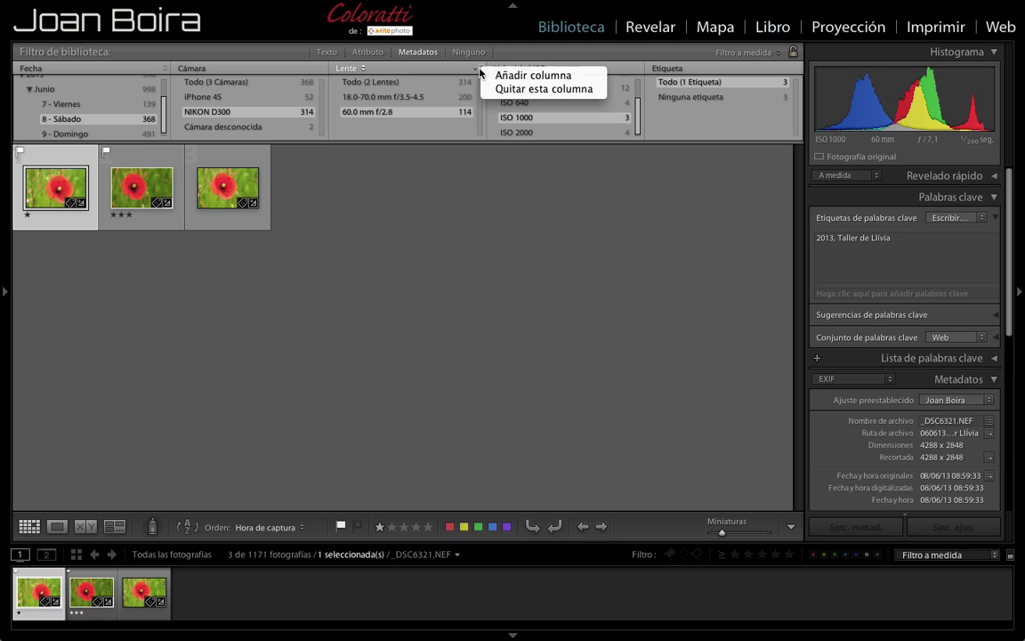
pyautogui.click(496, 78)
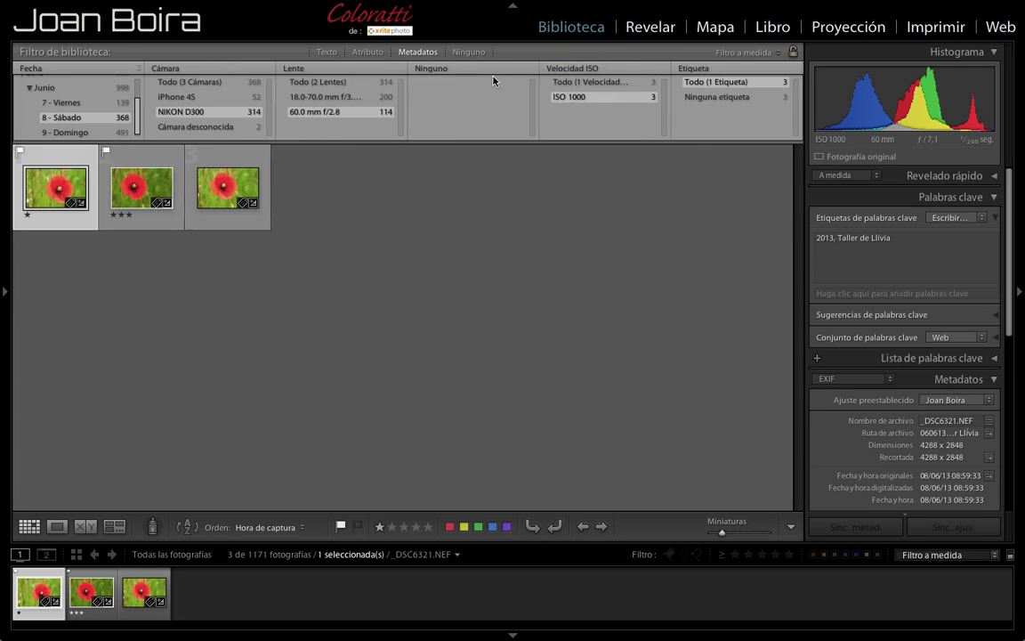
pyautogui.click(455, 71)
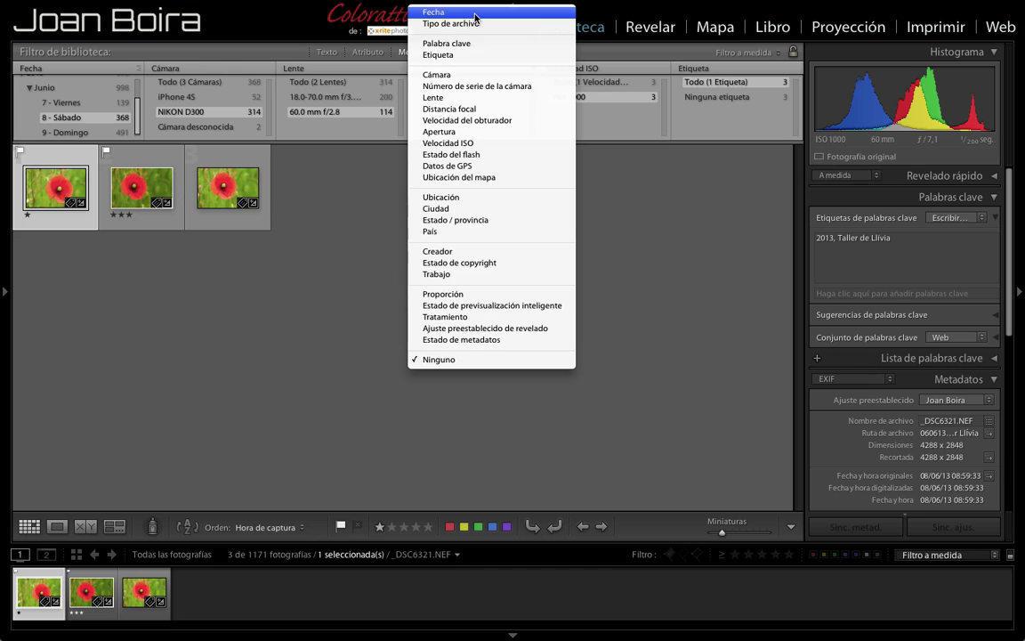
pyautogui.click(476, 43)
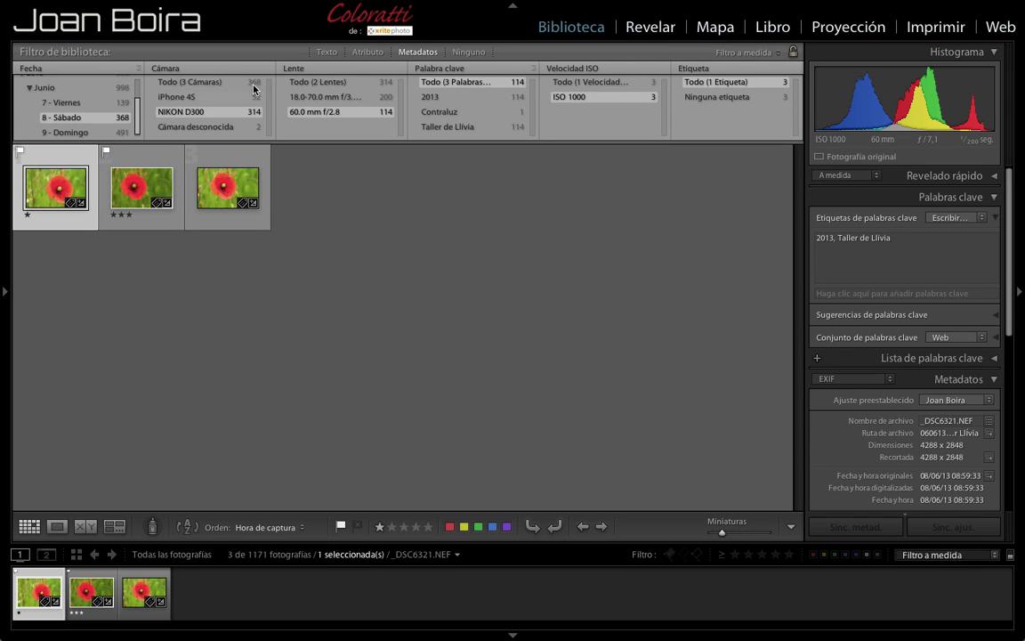
pyautogui.click(308, 82)
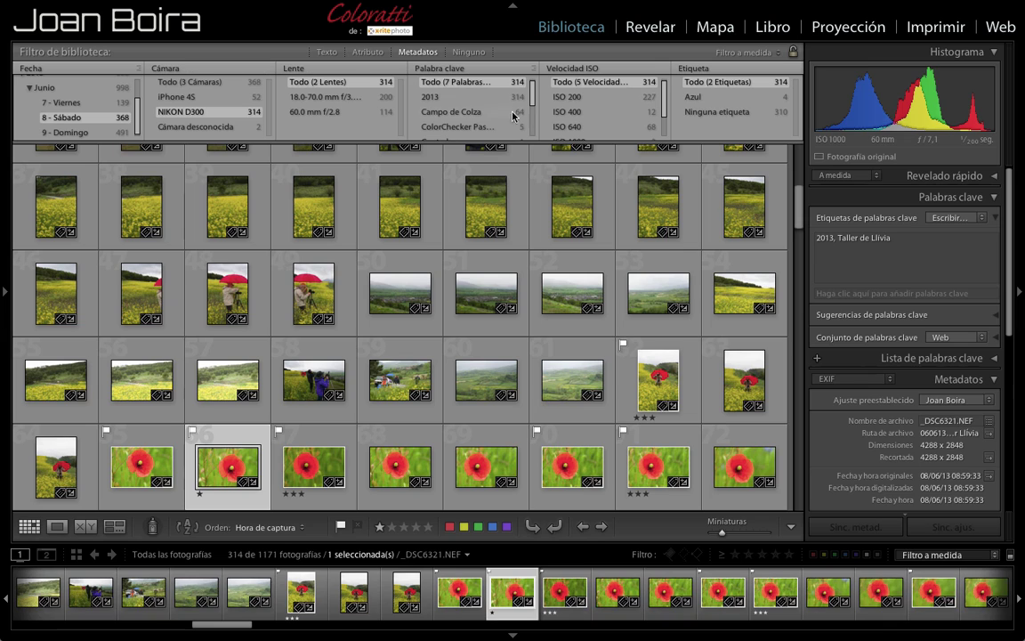
# Include all cameras again and narrow the grid to the Taller de Llívia keyword.
pyautogui.click(160, 82)
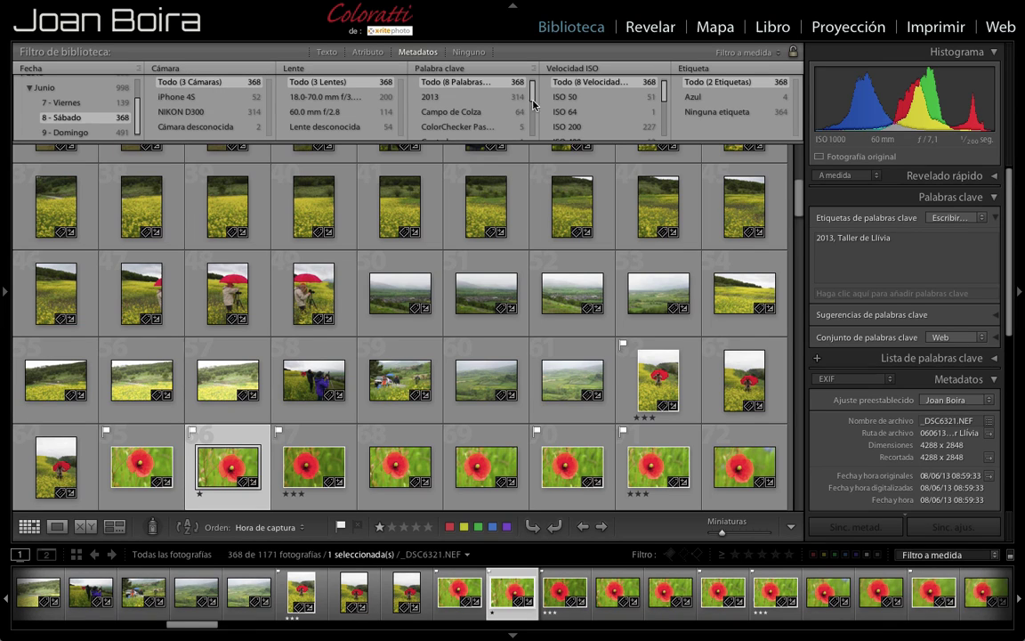
pyautogui.moveTo(531, 98); pyautogui.dragTo(527, 138)
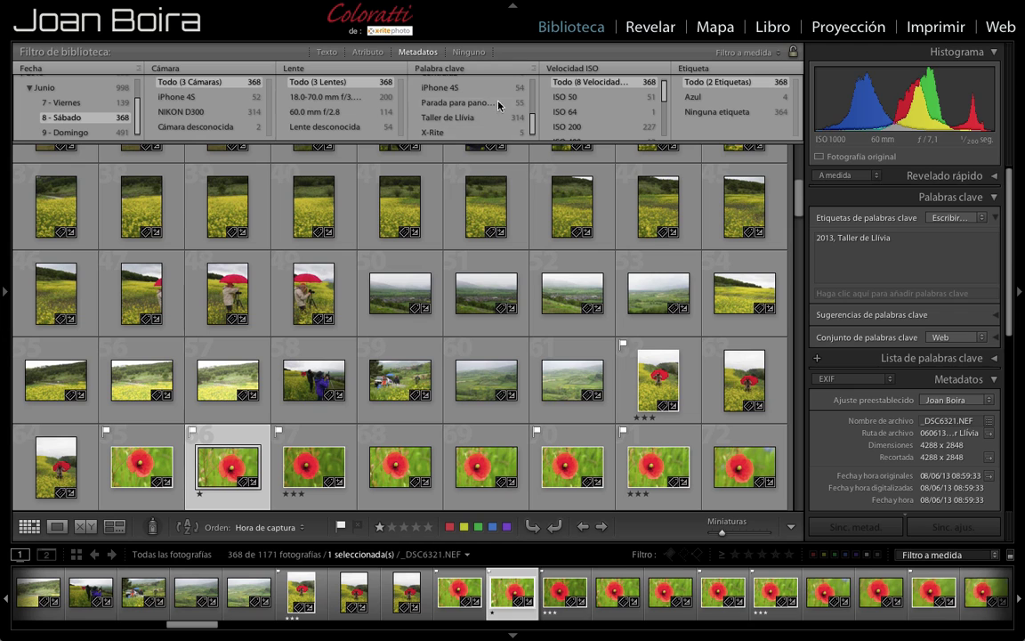
pyautogui.click(453, 105)
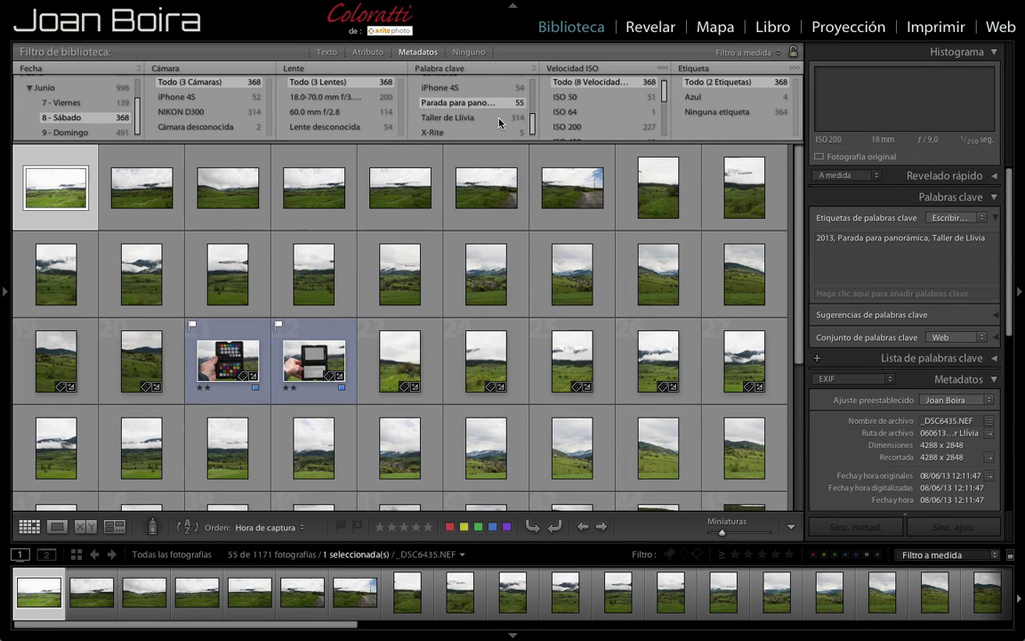
pyautogui.click(454, 117)
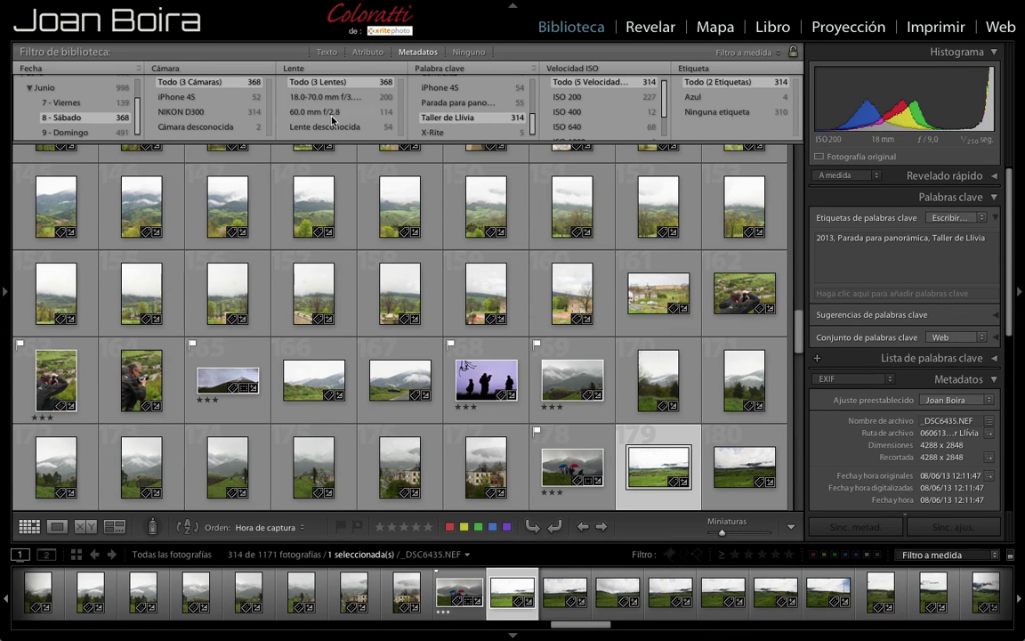
# Change the keyword column to Número de serie de la cámara and add a Texto search.
pyautogui.click(473, 69)
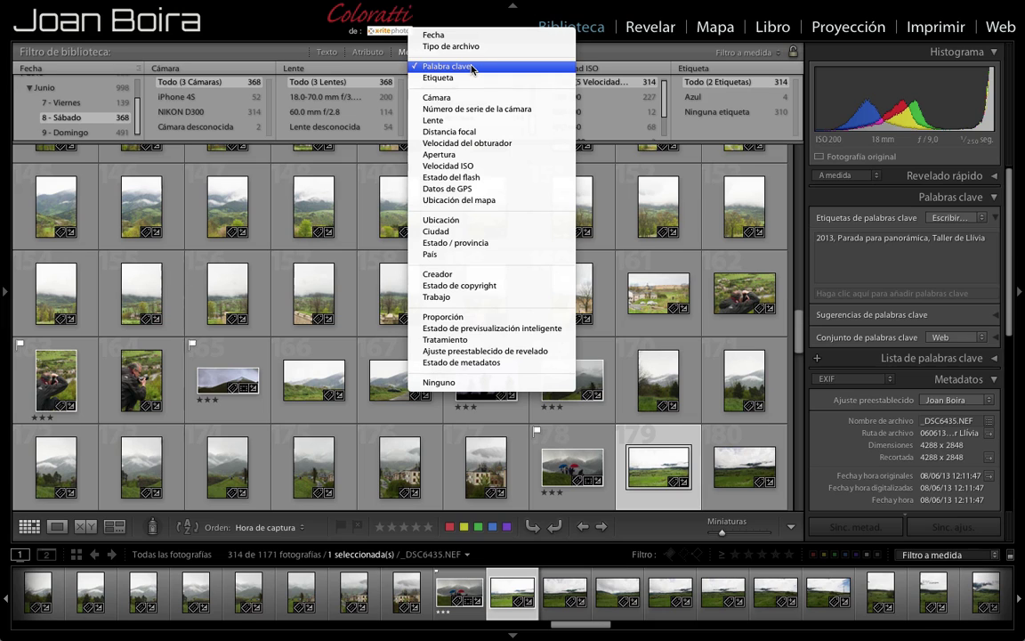
pyautogui.click(476, 109)
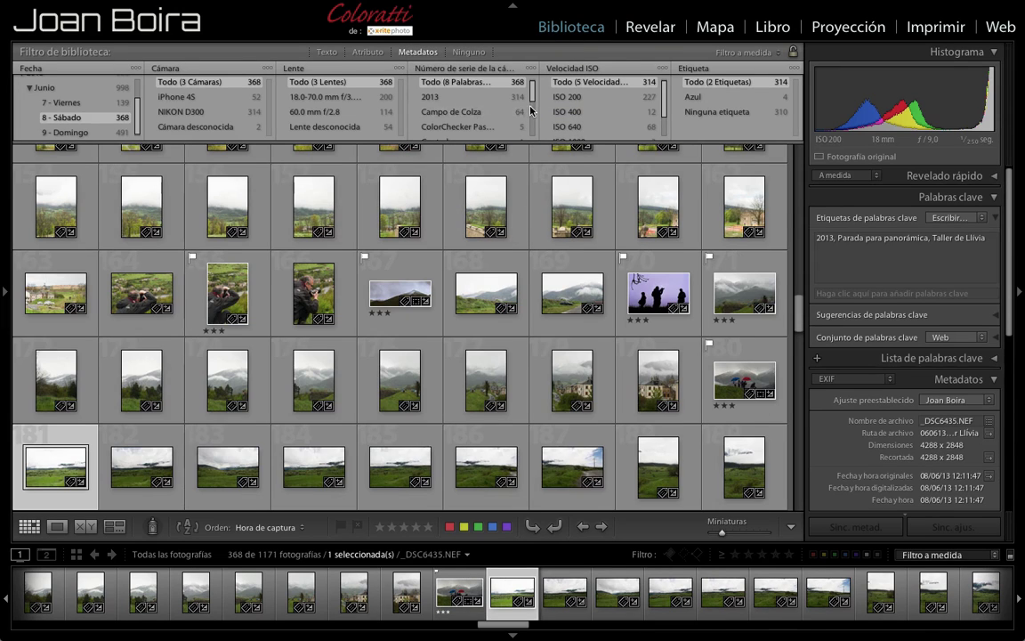
pyautogui.click(457, 69)
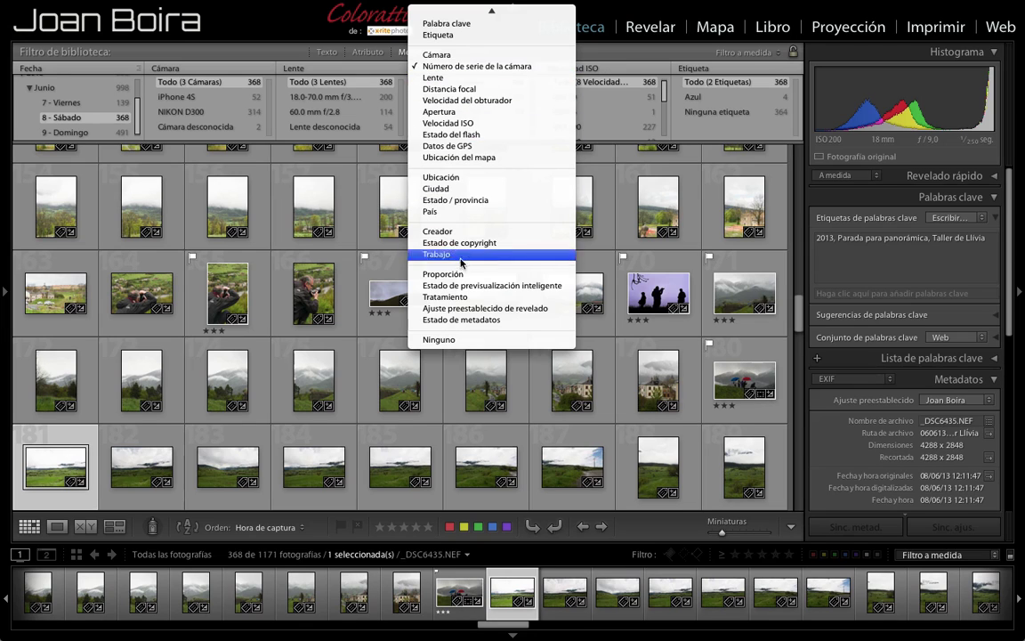
pyautogui.press('Escape')
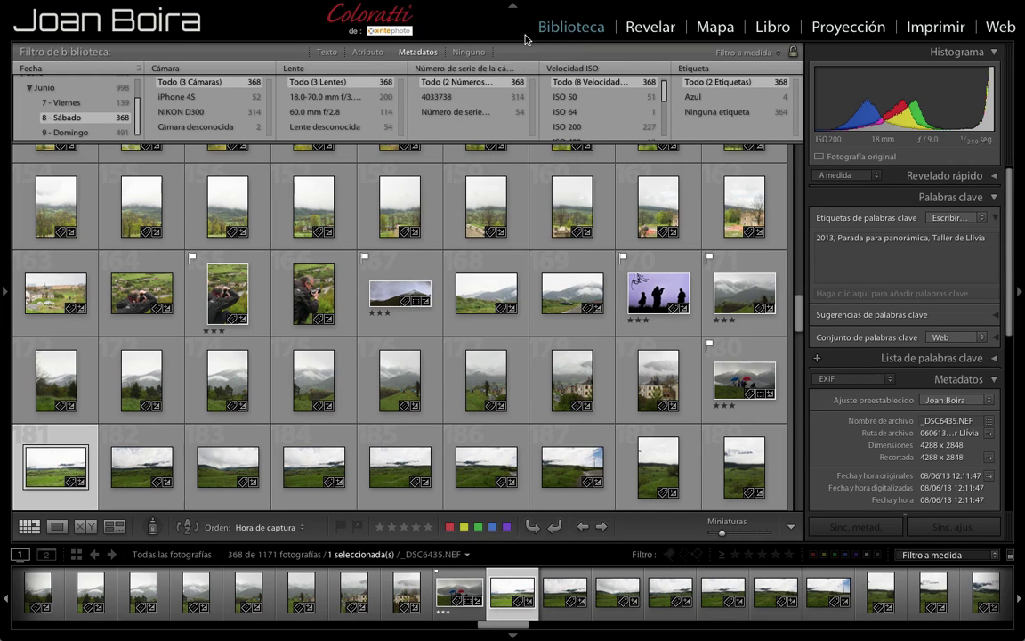
pyautogui.click(327, 52)
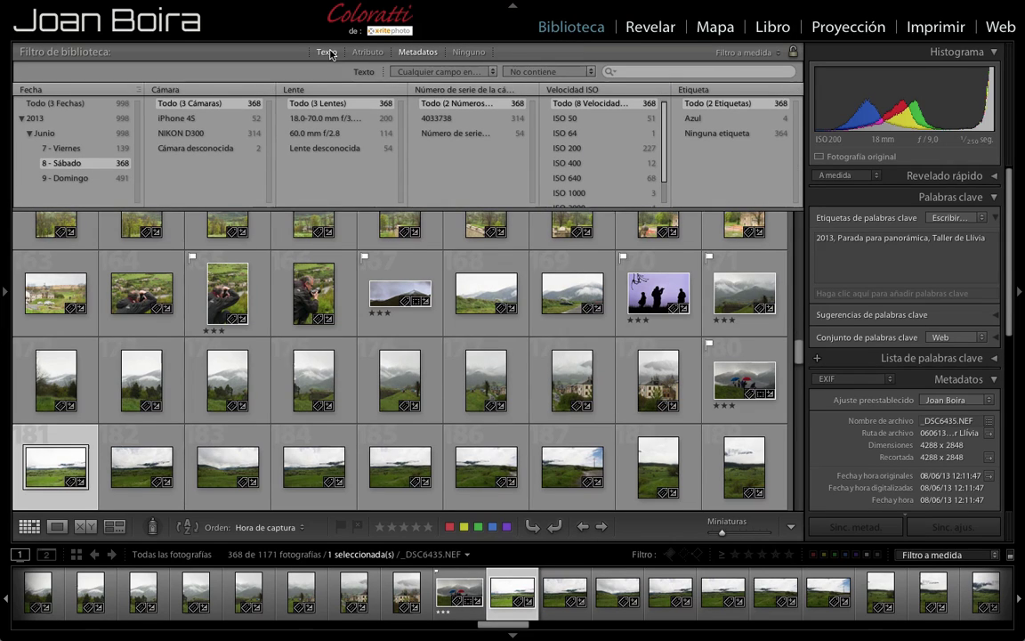
# Exclude photos containing 'lobo' via text search, then switch the filter bar to Atributo.
pyautogui.click(639, 72)
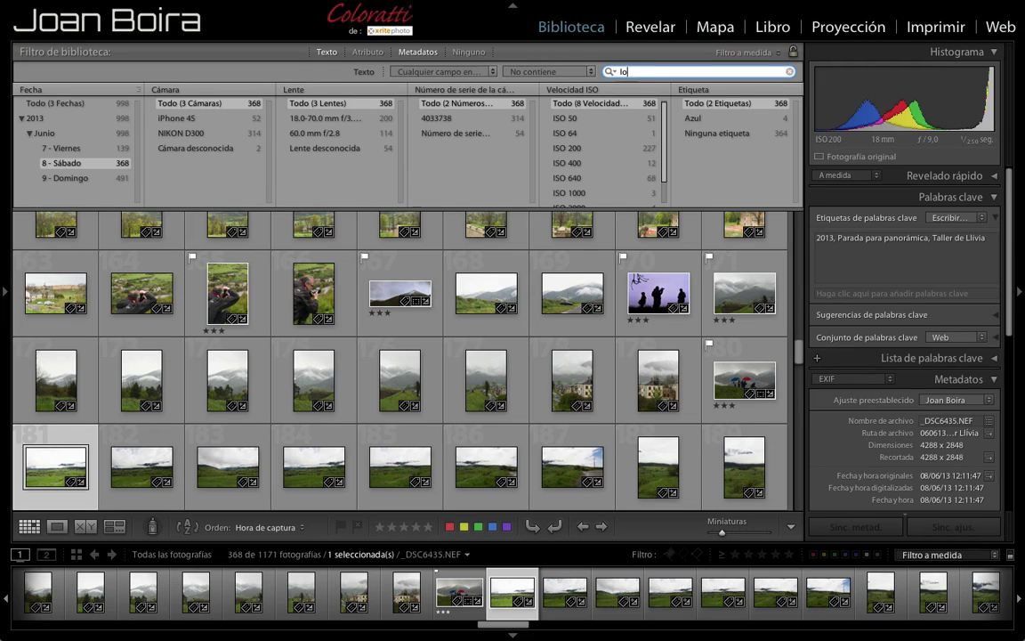
pyautogui.write('lobo')
pyautogui.press('Return')
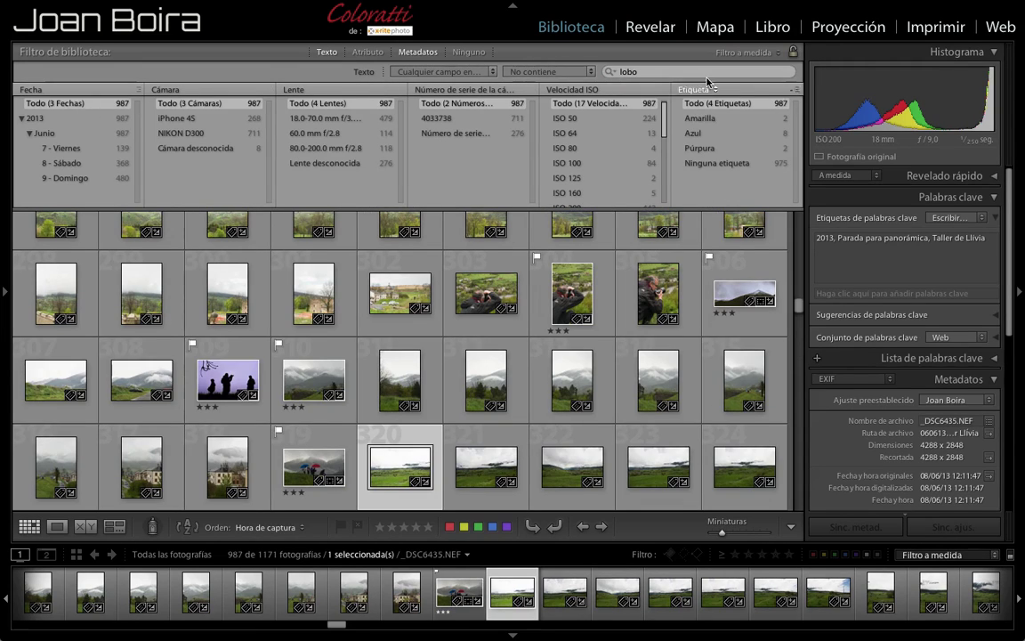
pyautogui.click(369, 51)
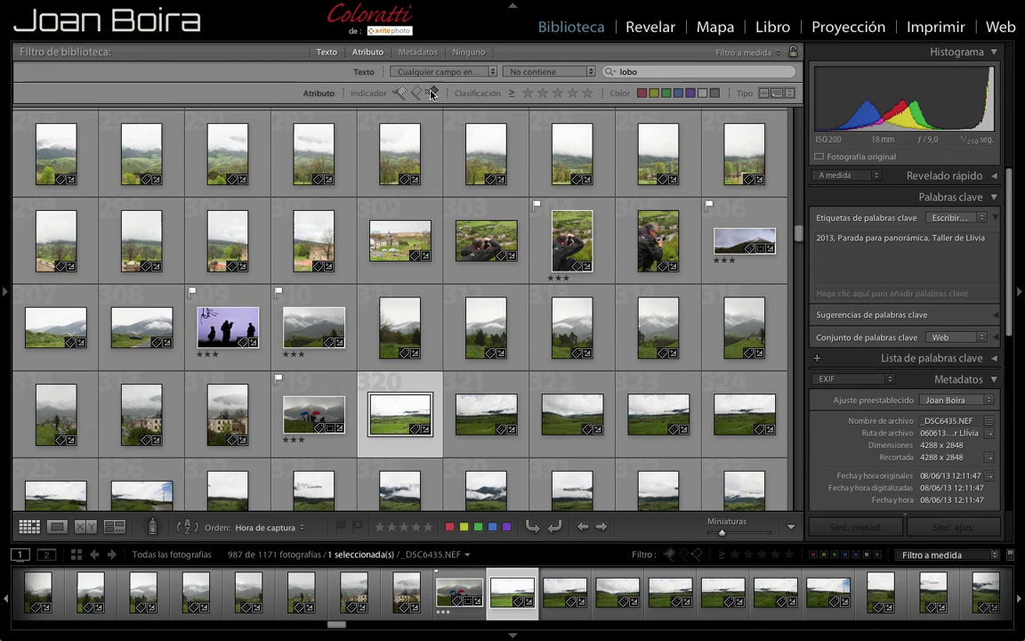
# Keep only photos rated two stars or more with a yellow label, then restore Metadatos columns.
pyautogui.click(542, 93)
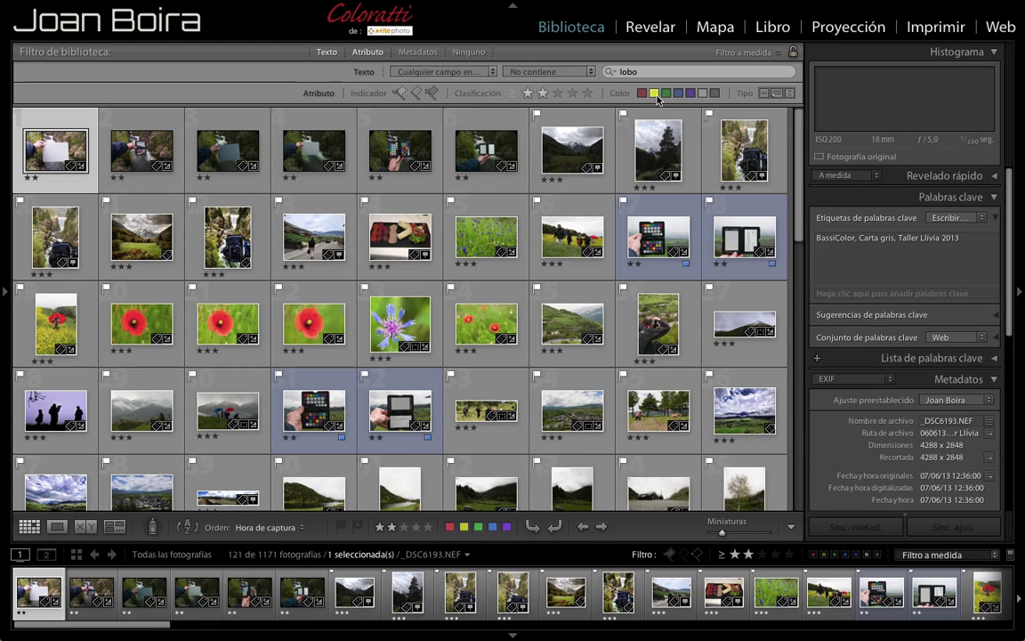
pyautogui.click(655, 93)
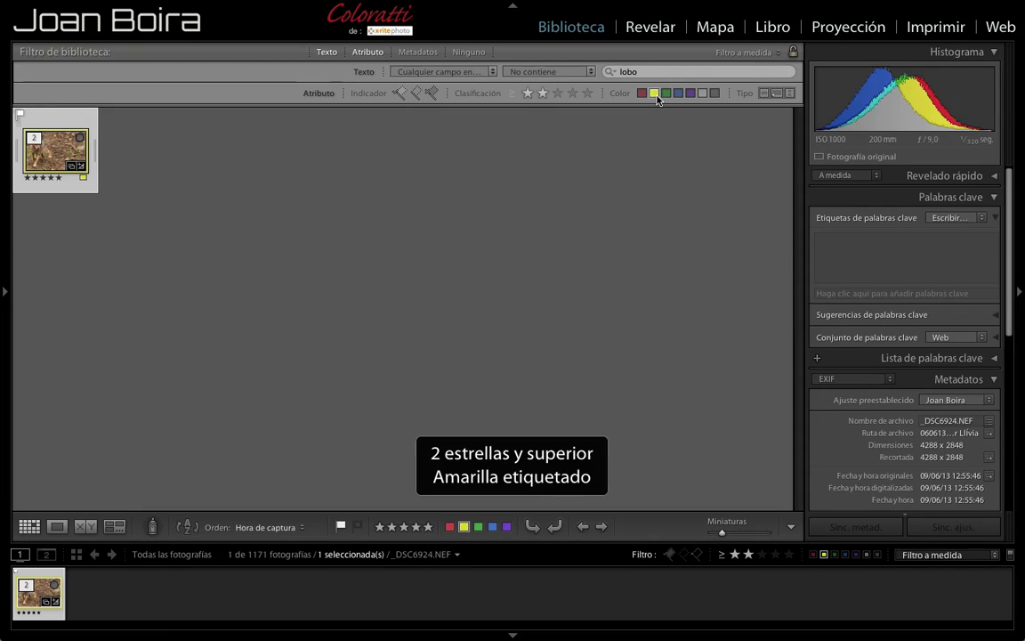
pyautogui.click(418, 52)
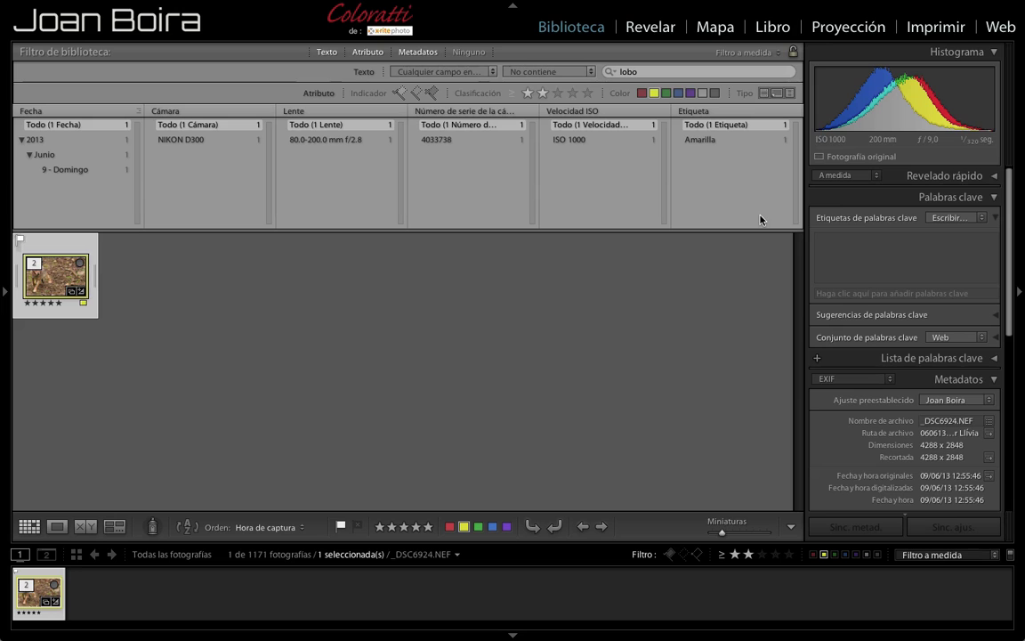
# Turn off all library filters with Ninguno, then reapply the Atributo filter for five wolf photos.
pyautogui.click(725, 305)
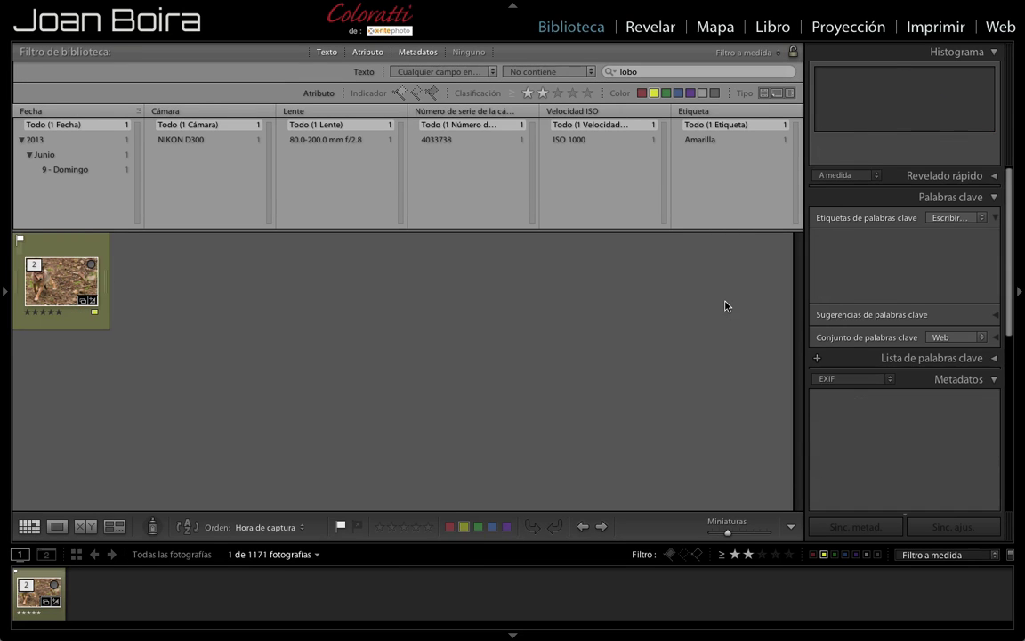
pyautogui.click(468, 52)
pyautogui.scroll(-5, 676, 303)
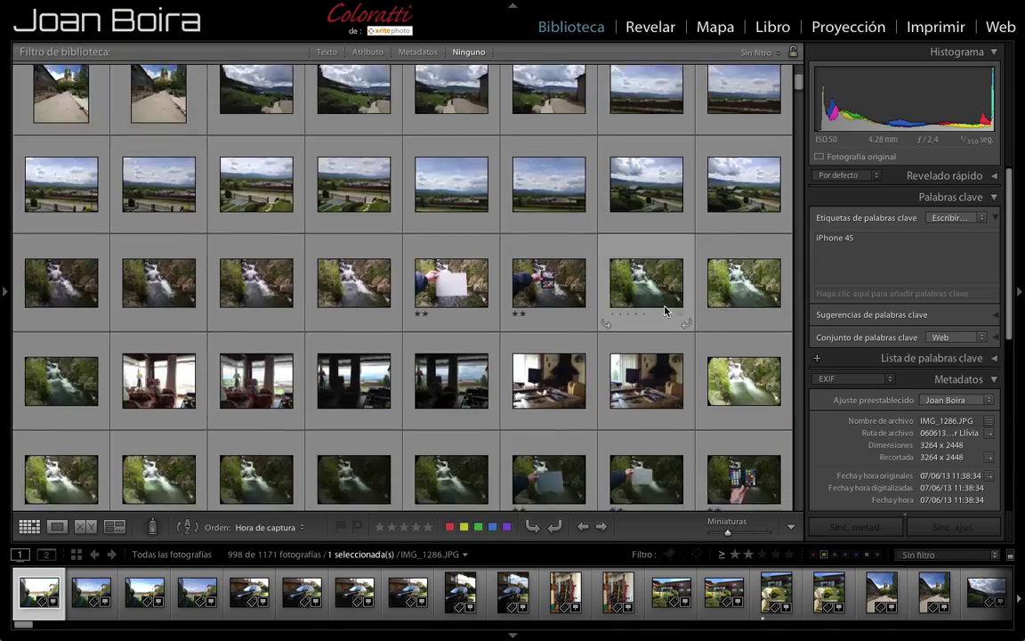
pyautogui.scroll(-5, 665, 310)
pyautogui.scroll(-5, 665, 310)
pyautogui.scroll(-5, 666, 310)
pyautogui.scroll(-5, 666, 310)
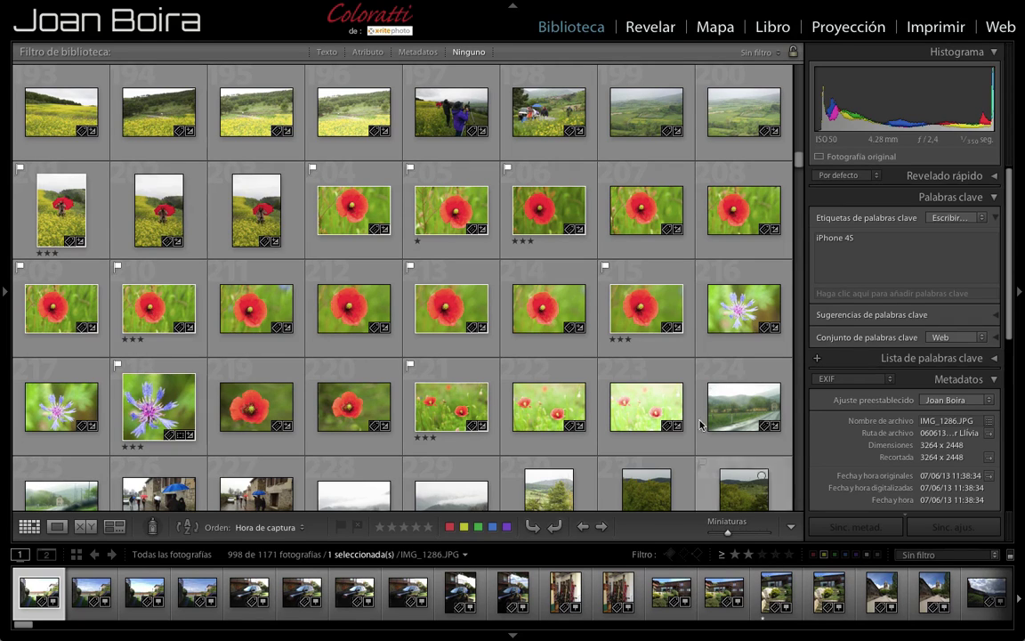
pyautogui.click(363, 54)
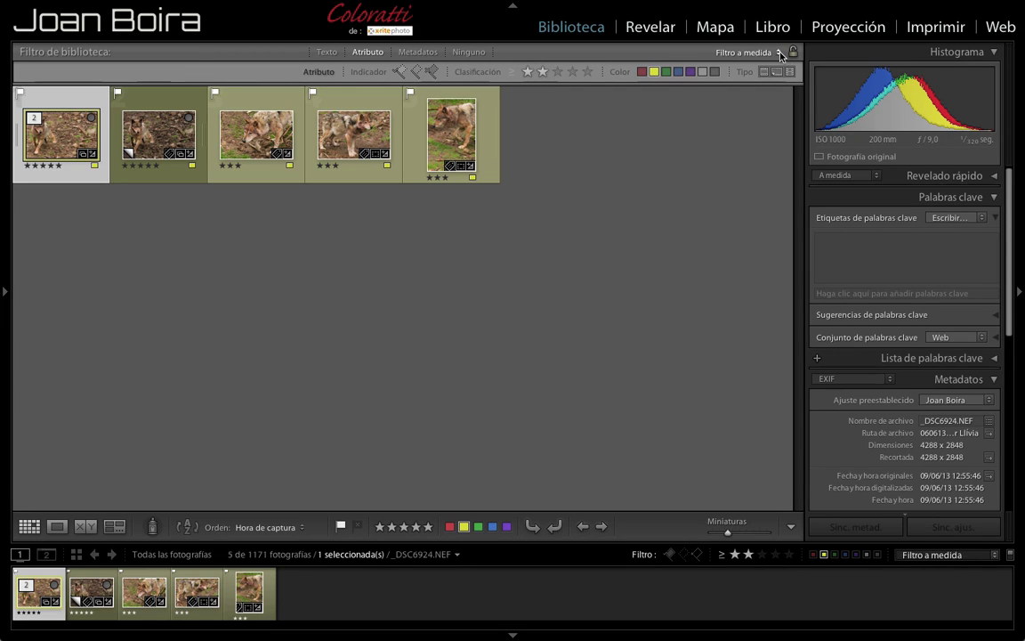
pyautogui.click(771, 53)
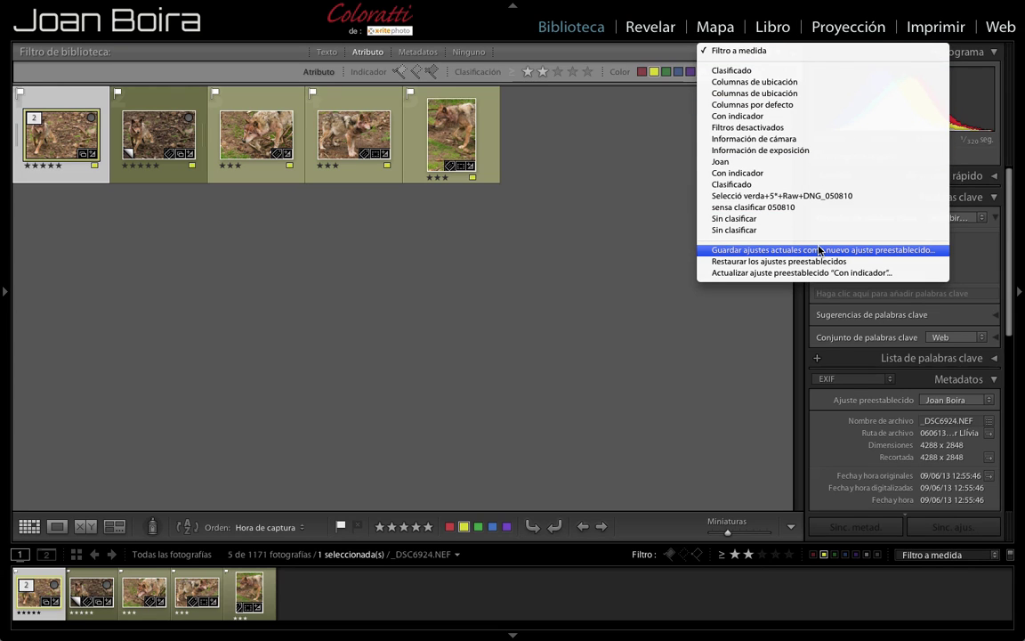
pyautogui.click(783, 262)
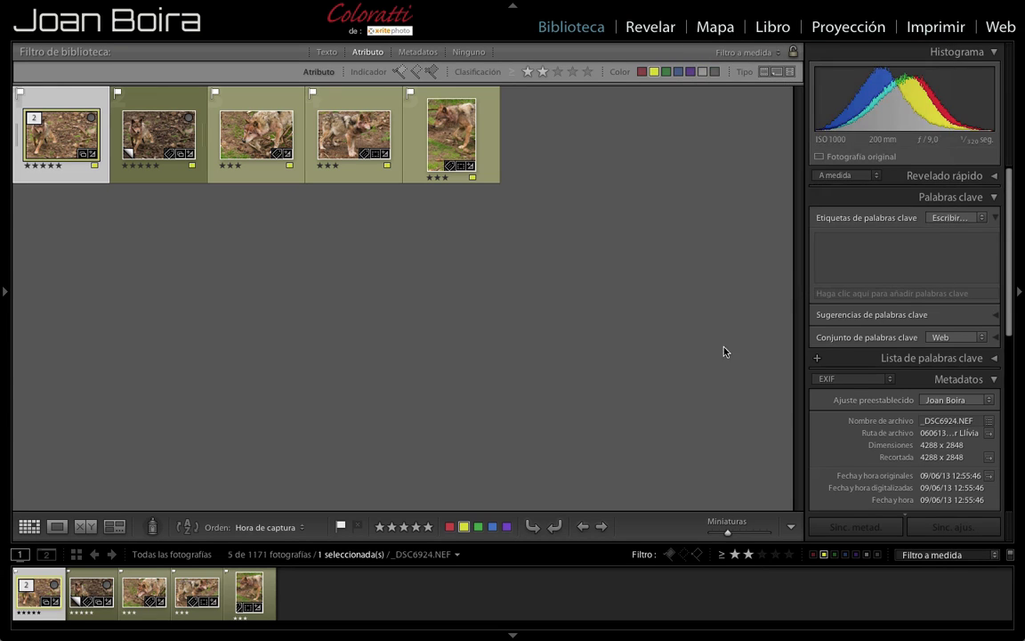
pyautogui.click(996, 556)
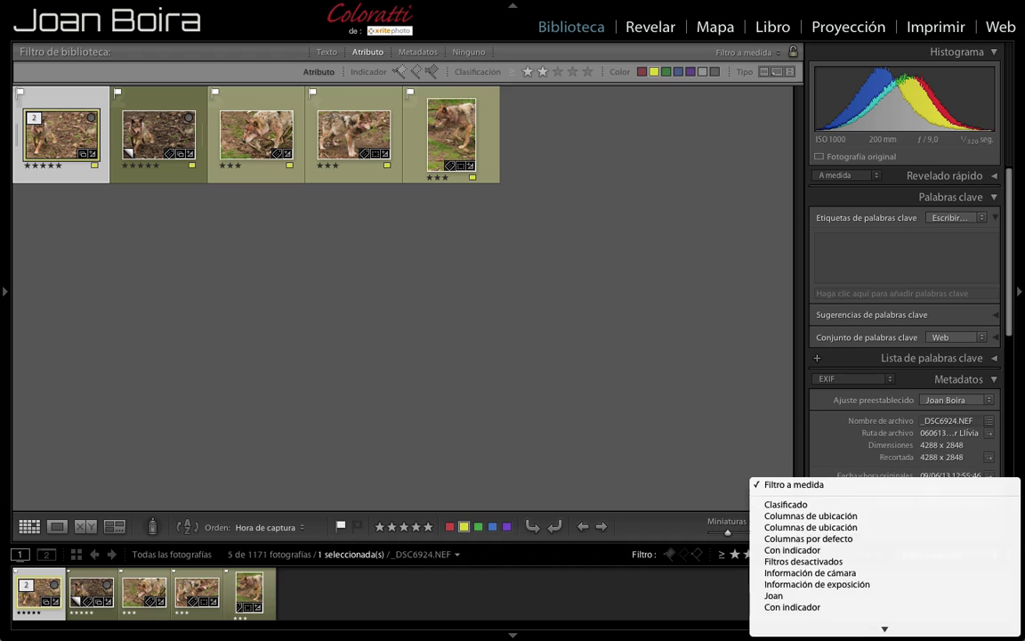
pyautogui.click(664, 392)
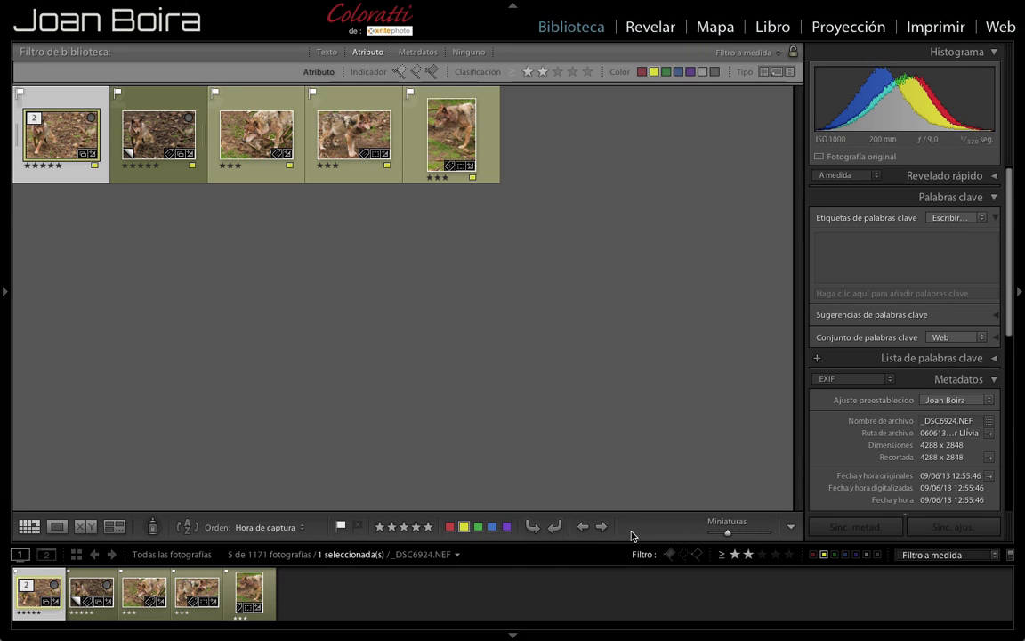
pyautogui.press('t')
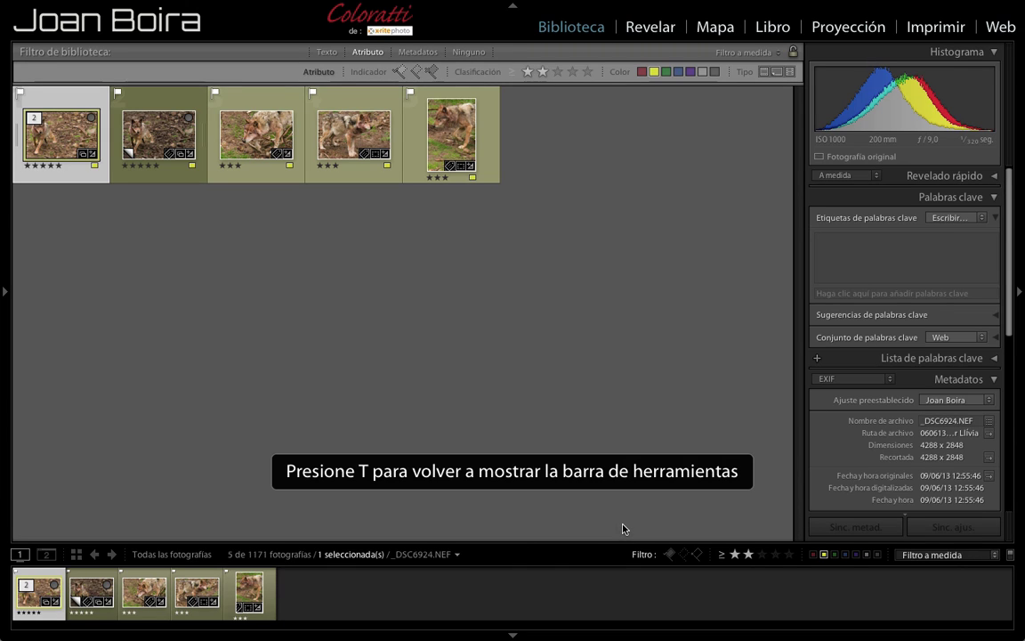
pyautogui.press('t')
pyautogui.press('t')
pyautogui.press('t')
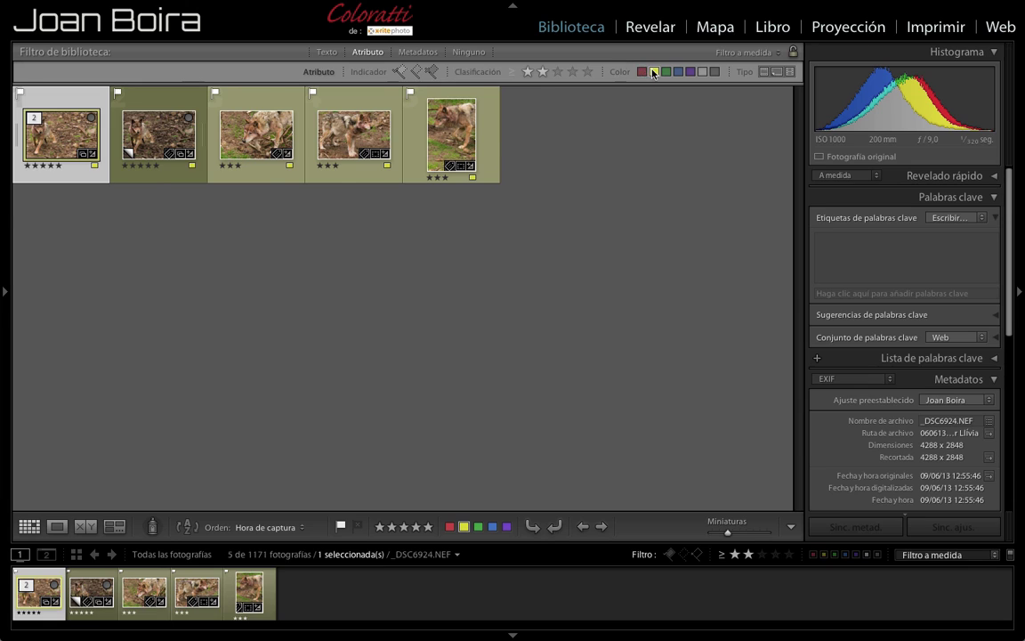
# Remove the yellow label and star rating filters from the library grid.
pyautogui.click(526, 75)
pyautogui.click(557, 71)
pyautogui.click(557, 71)
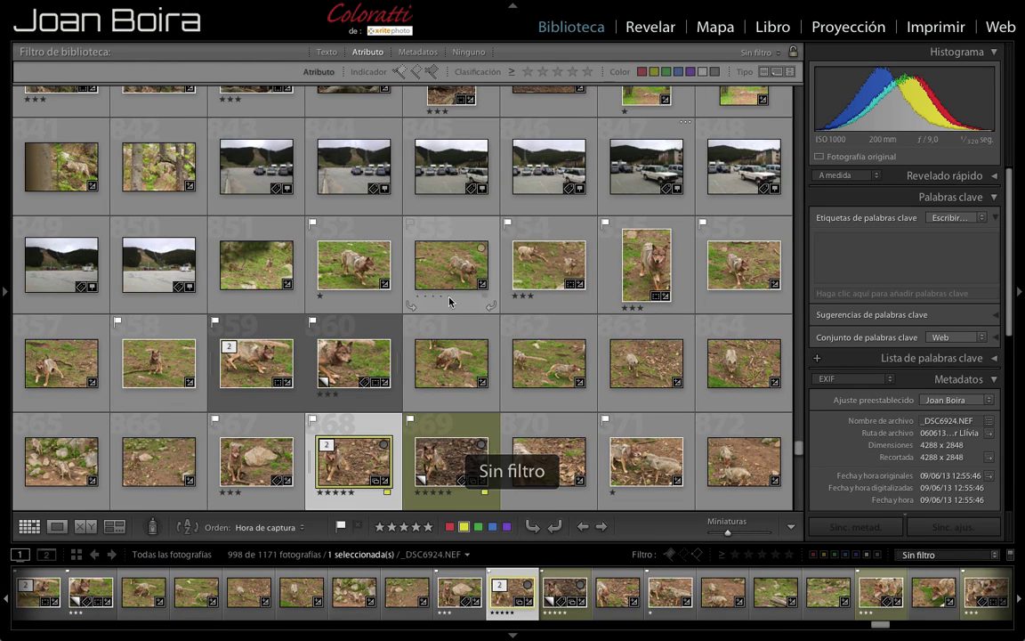
# Give _DSC6912.NEF four stars and a green label, then return to Grid view.
pyautogui.click(357, 267)
pyautogui.click(652, 301)
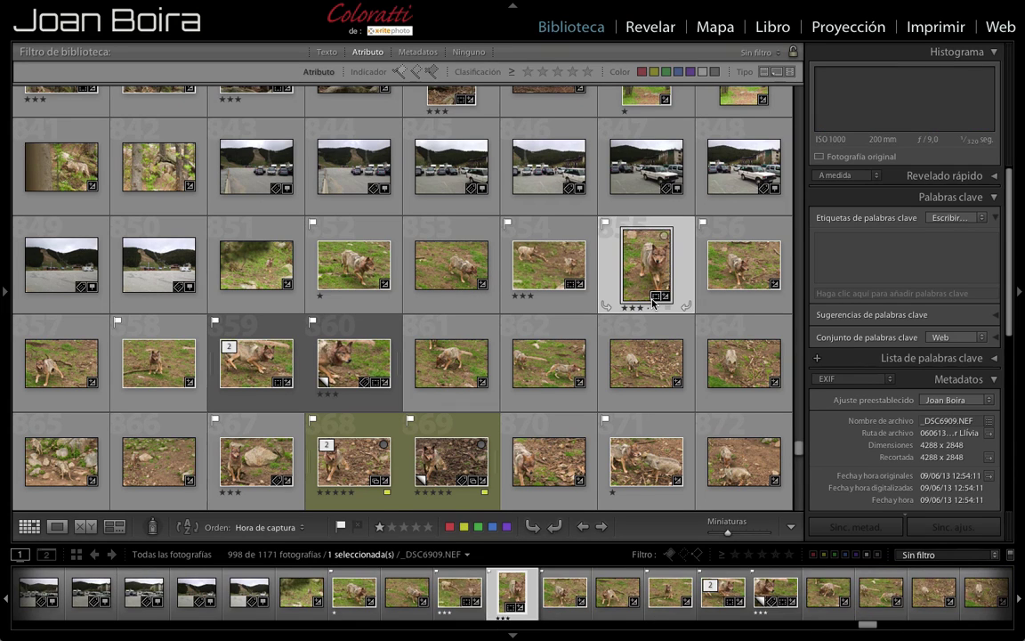
pyautogui.doubleClick(652, 303)
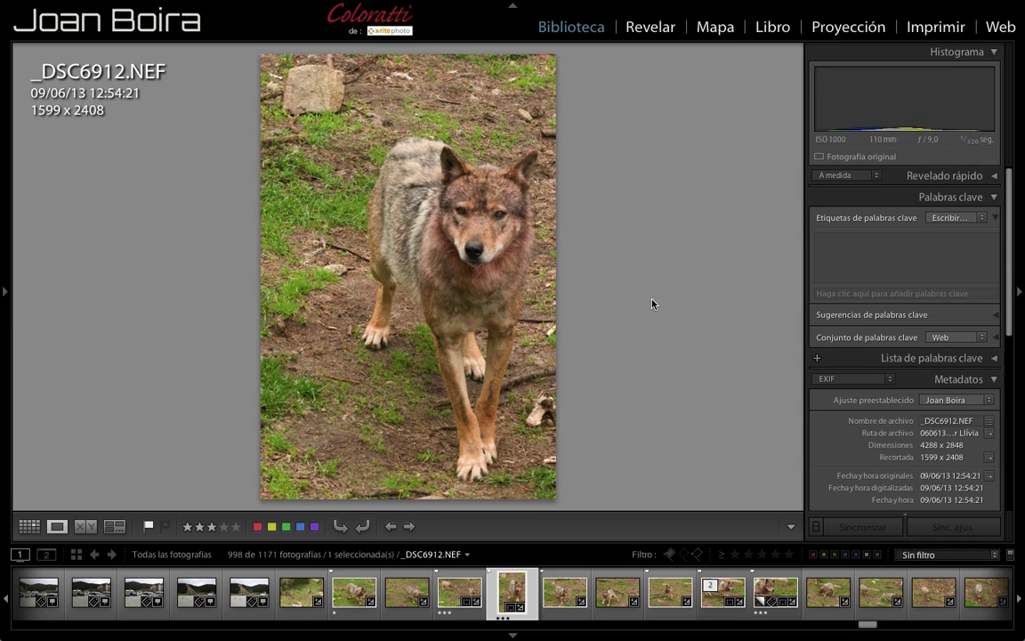
pyautogui.click(223, 526)
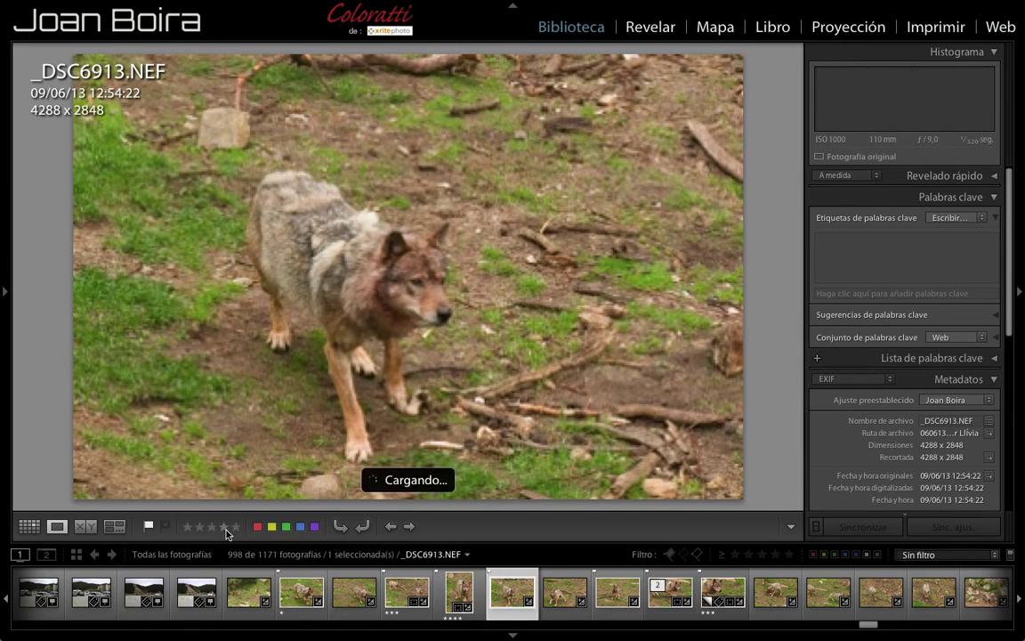
pyautogui.press('Left')
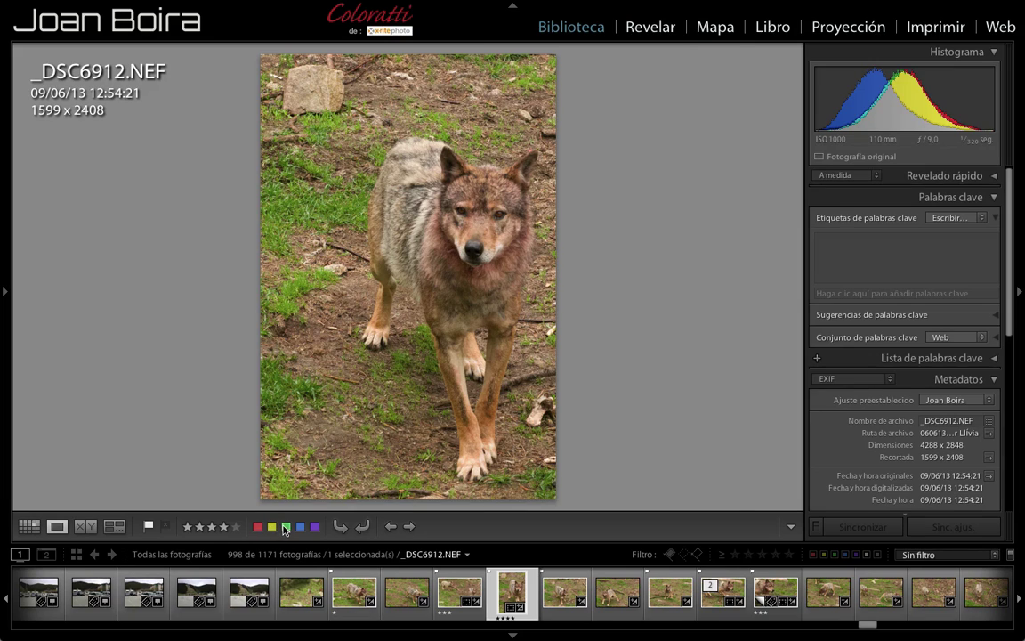
pyautogui.click(285, 527)
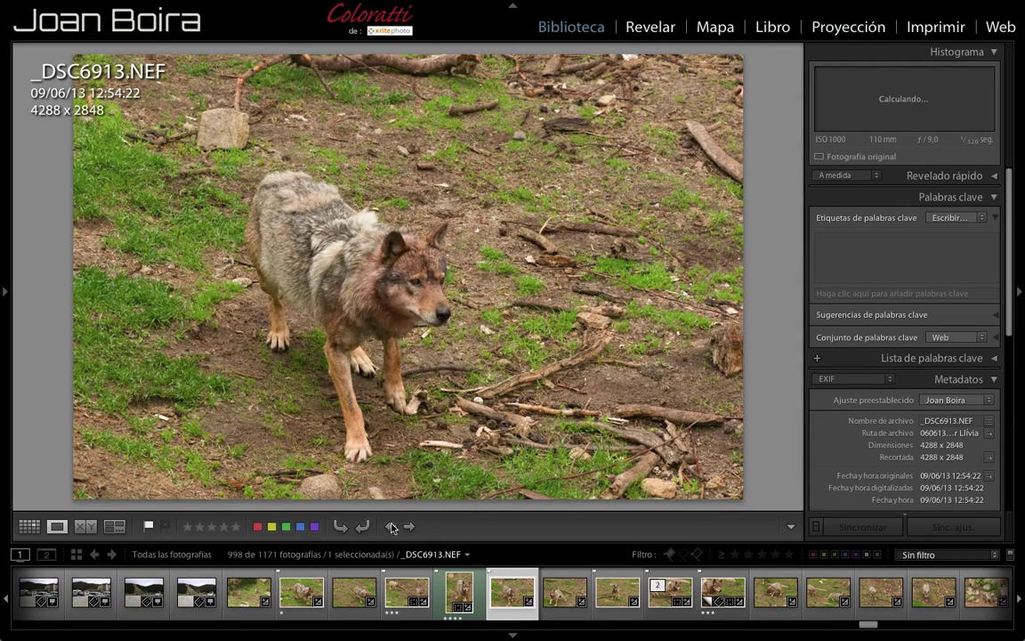
pyautogui.press('g')
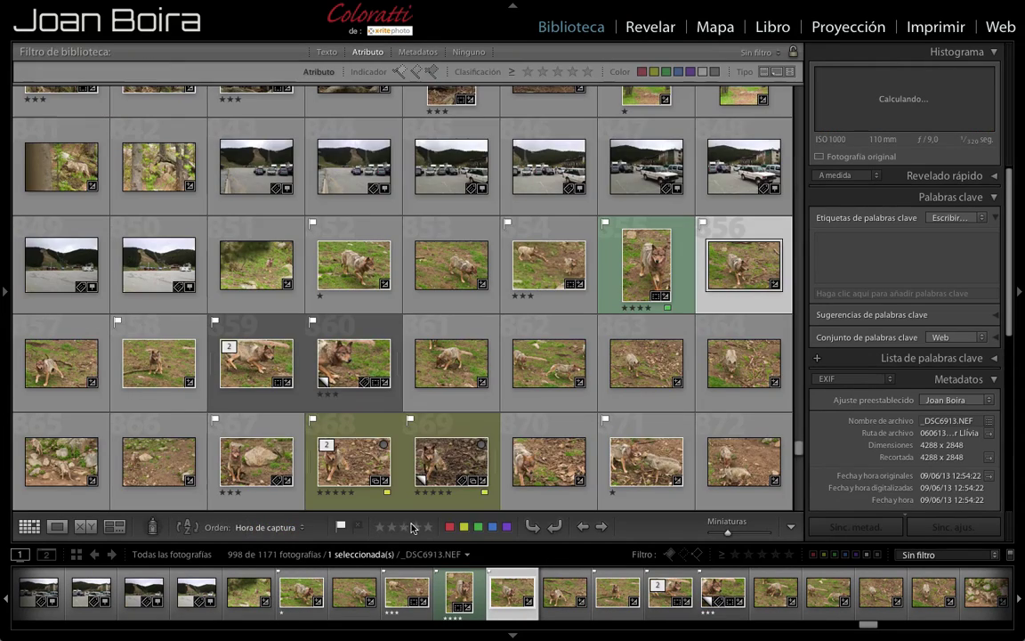